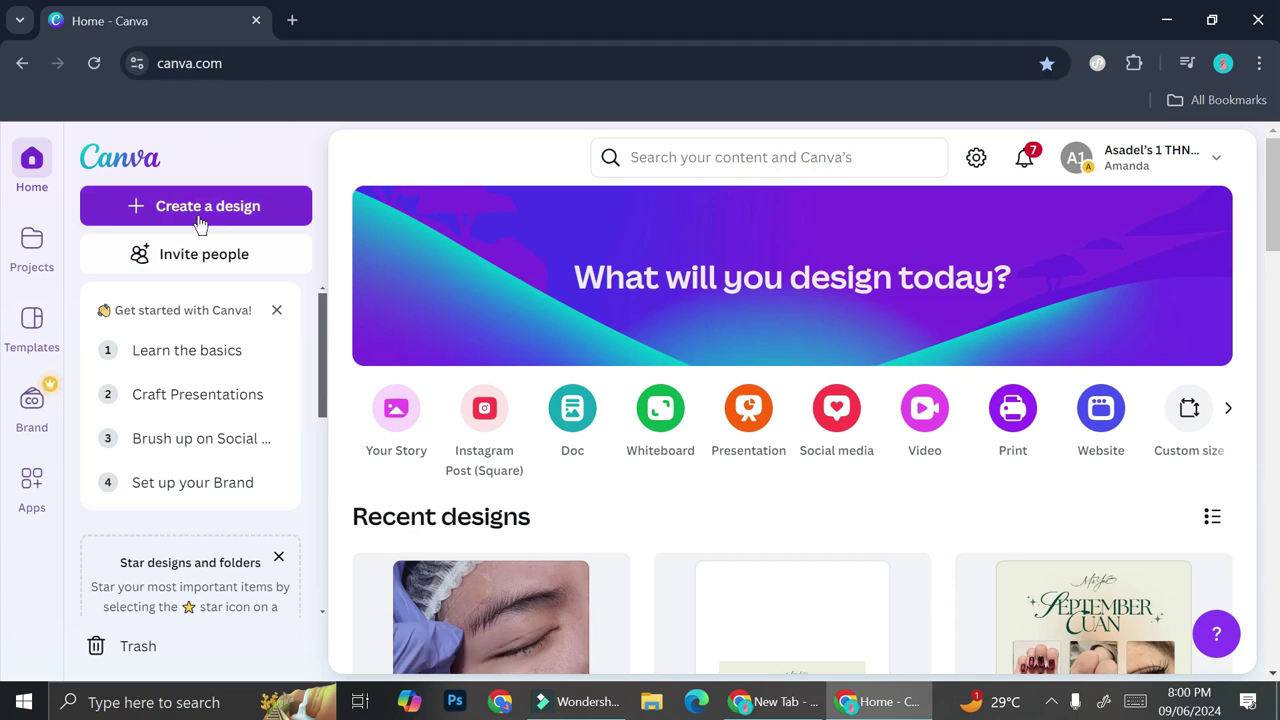
# Start a new design in the Instagram Post (Square) format
pyautogui.click(226, 216)
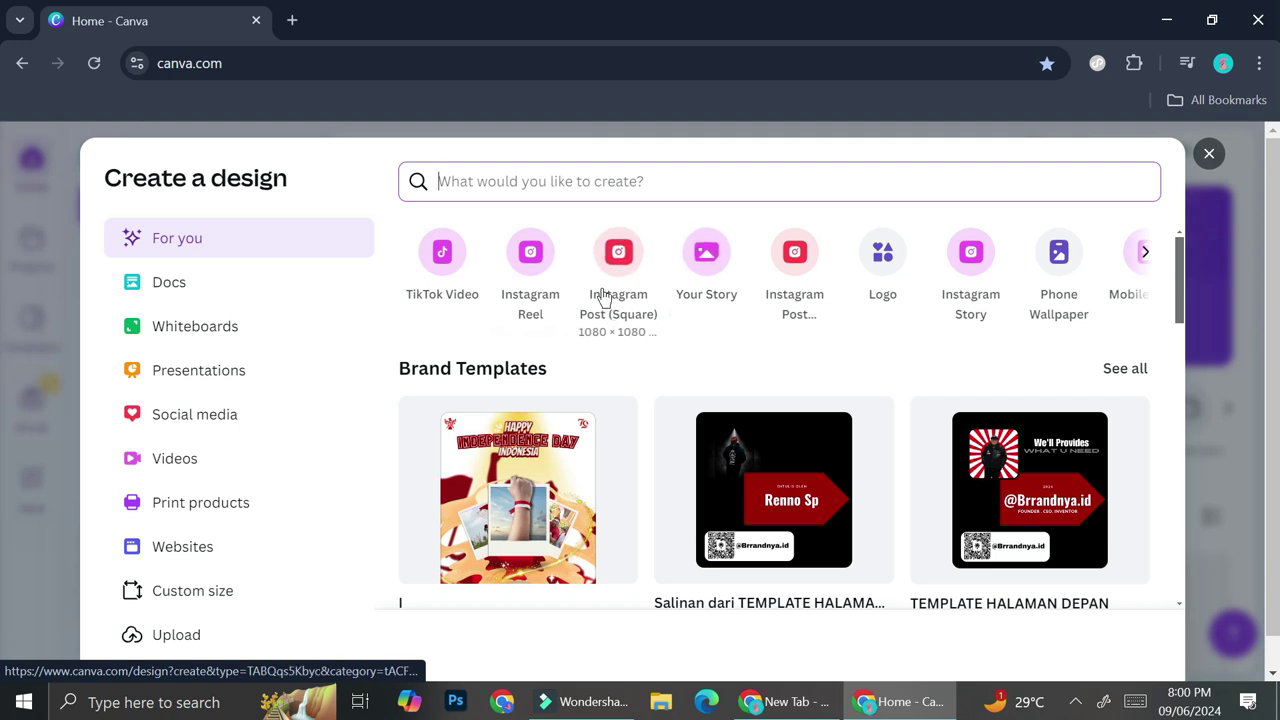
pyautogui.click(635, 272)
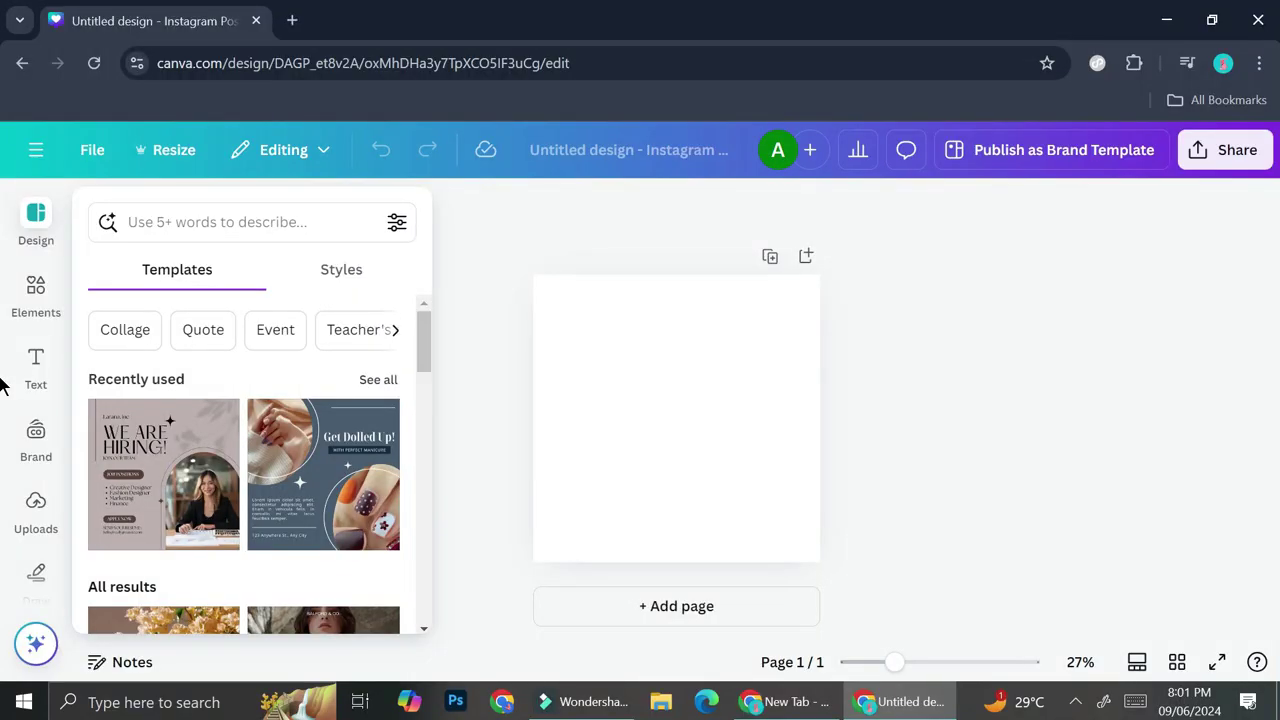
# Browse the Instagram post template suggestions without applying any, then select the blank page
pyautogui.scroll(-2, 333, 410)
pyautogui.scroll(-3, 333, 410)
pyautogui.scroll(-1, 333, 410)
pyautogui.scroll(-1, 333, 410)
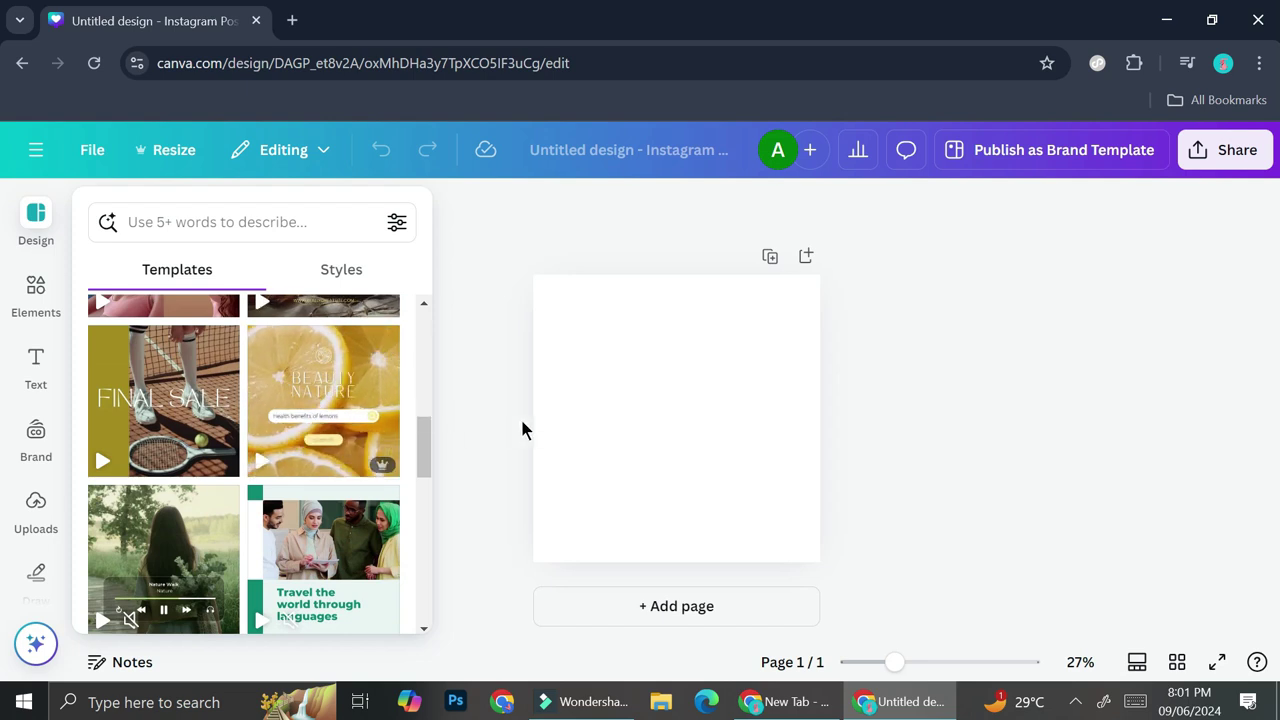
pyautogui.scroll(-2, 316, 378)
pyautogui.scroll(-1, 316, 378)
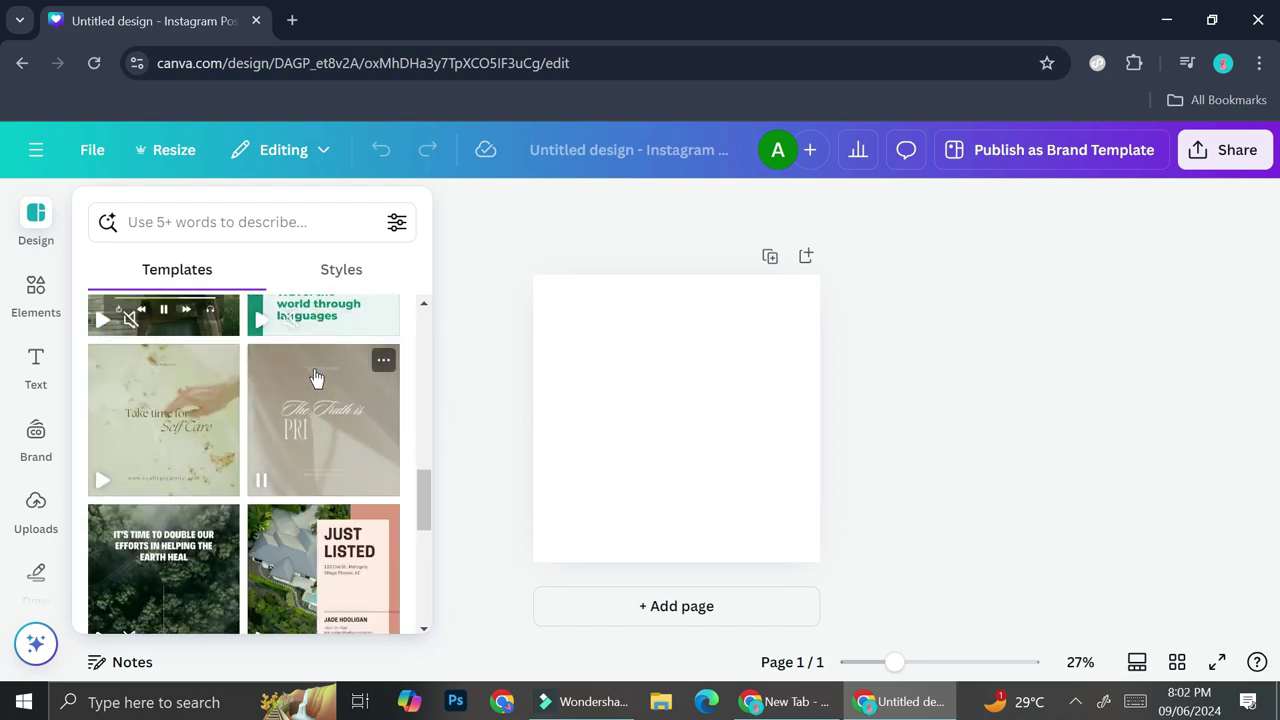
pyautogui.scroll(-1, 316, 378)
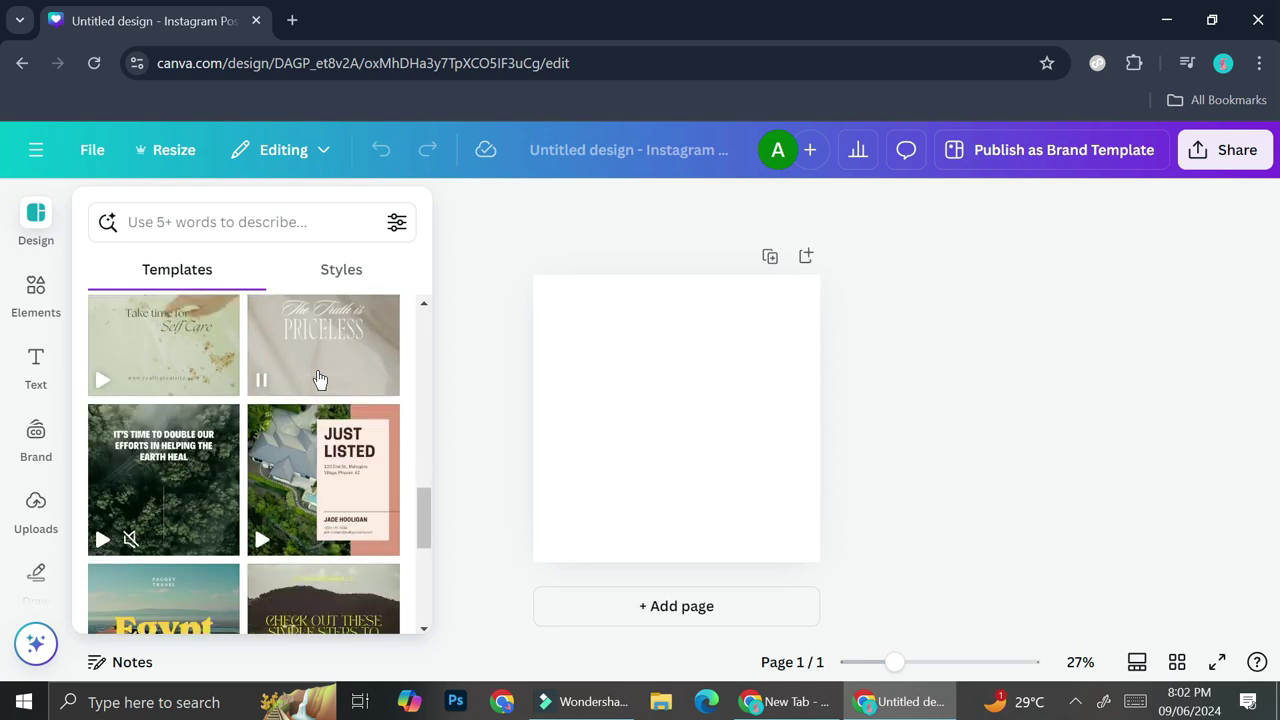
pyautogui.scroll(-2, 330, 395)
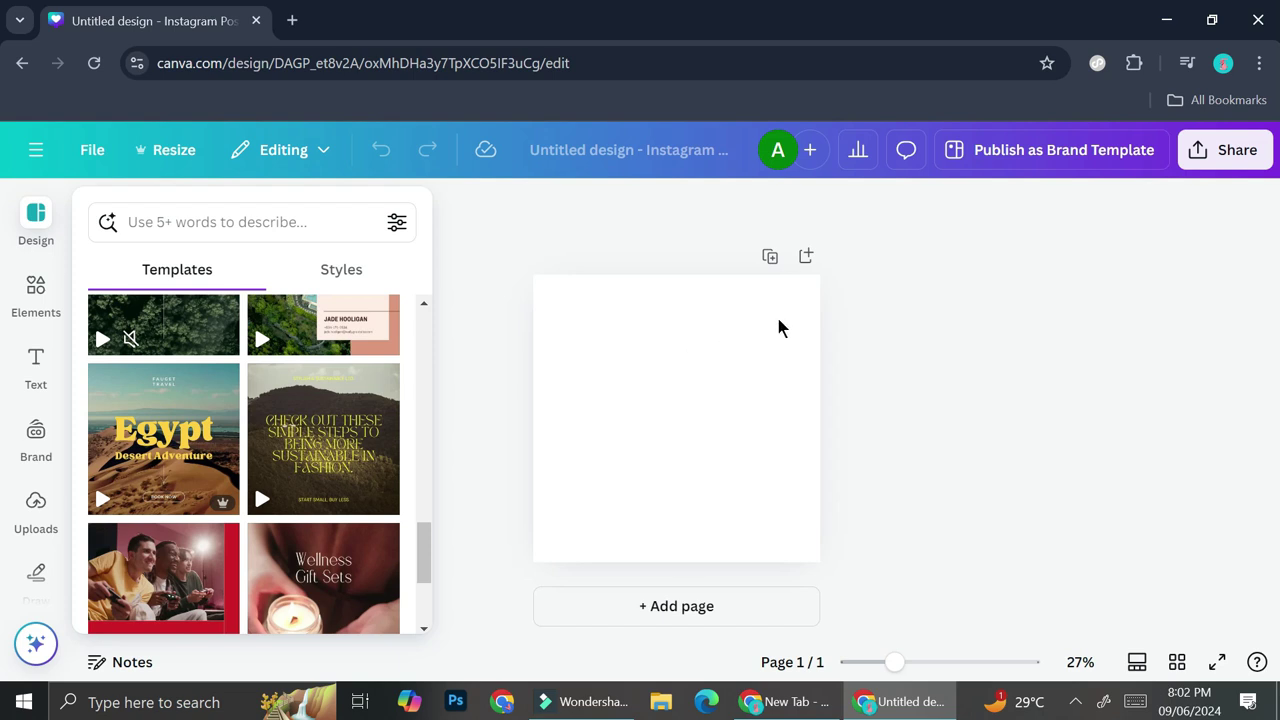
pyautogui.click(648, 332)
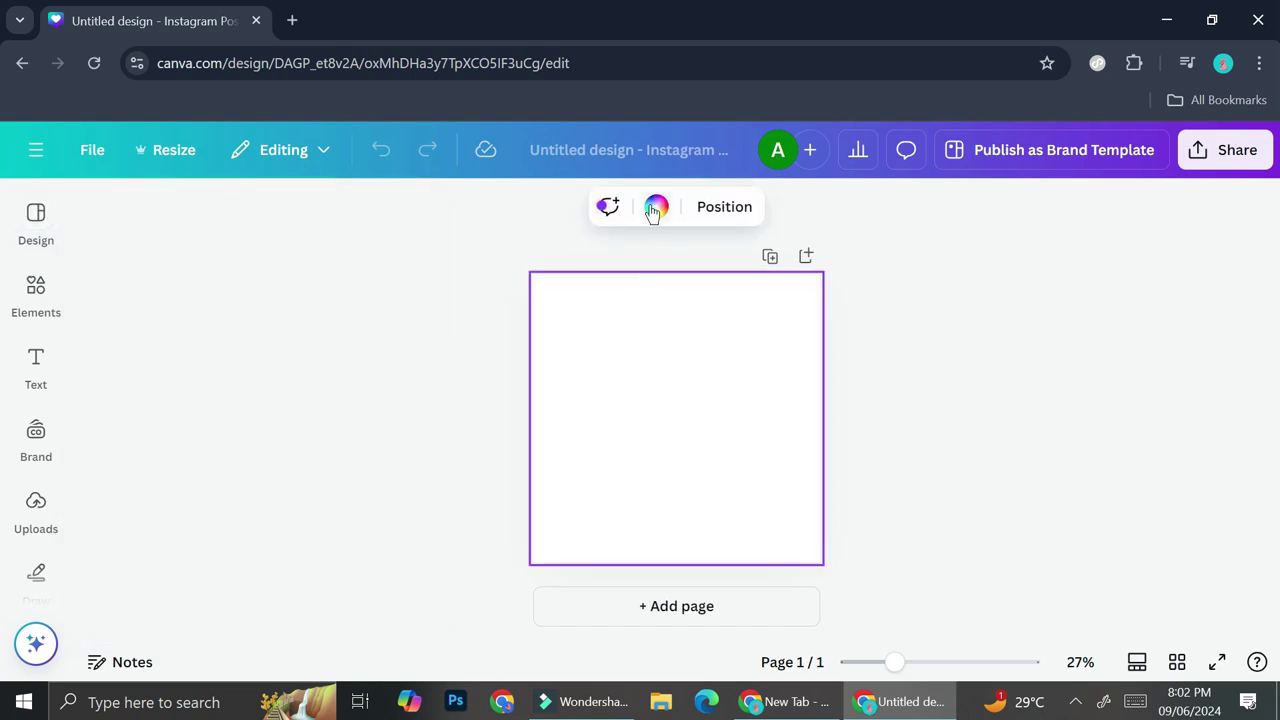
# Try orange, red and gold swatches, then set the page background to custom tan #BDA369
pyautogui.click(655, 207)
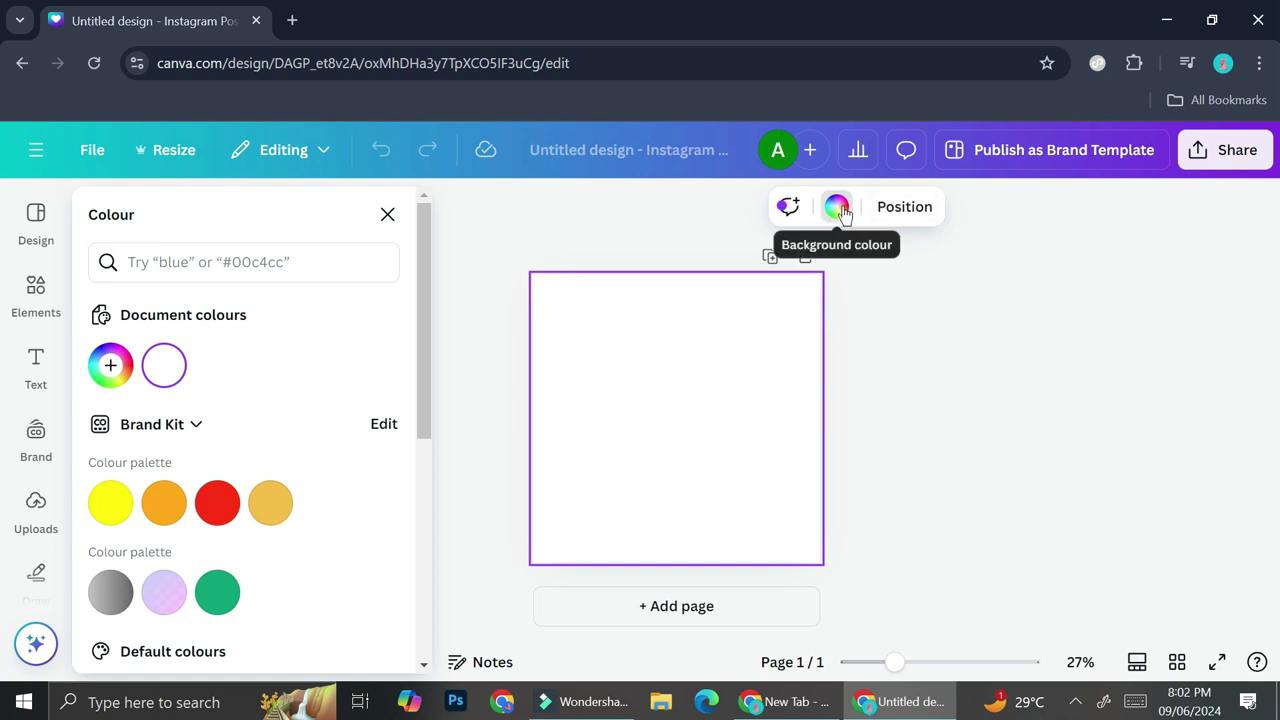
pyautogui.click(170, 503)
pyautogui.click(220, 503)
pyautogui.click(270, 503)
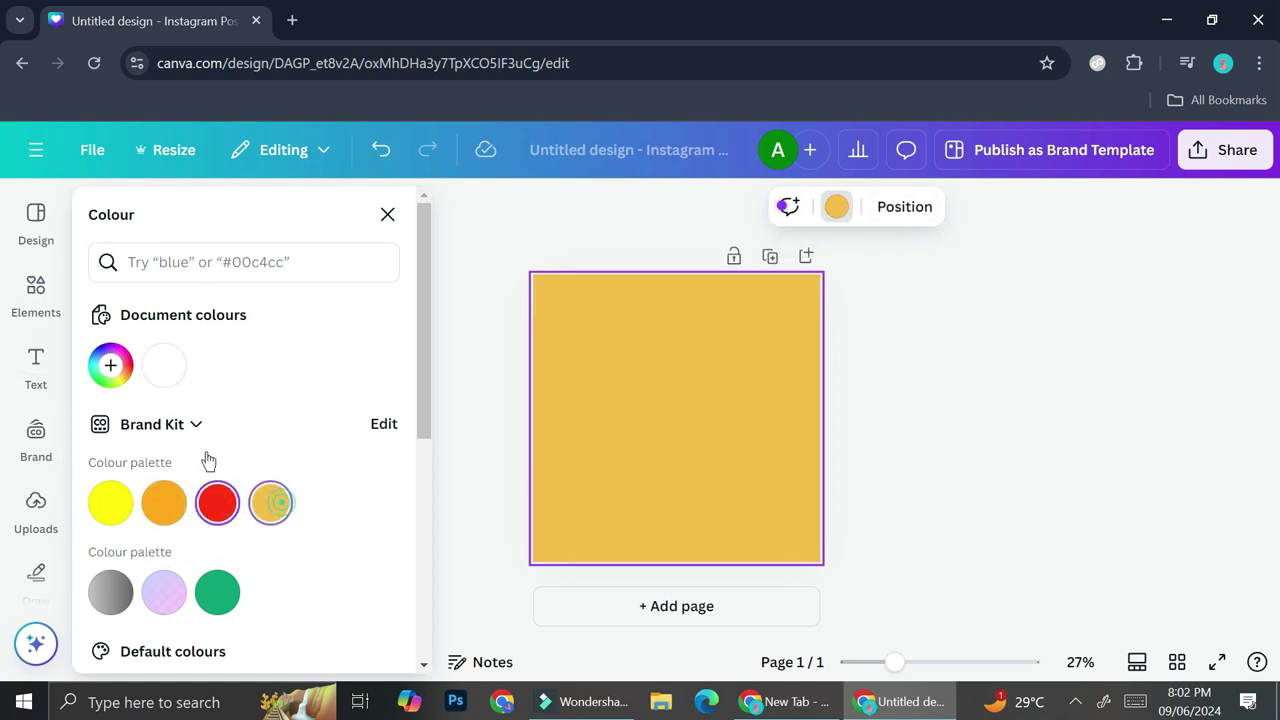
pyautogui.click(115, 375)
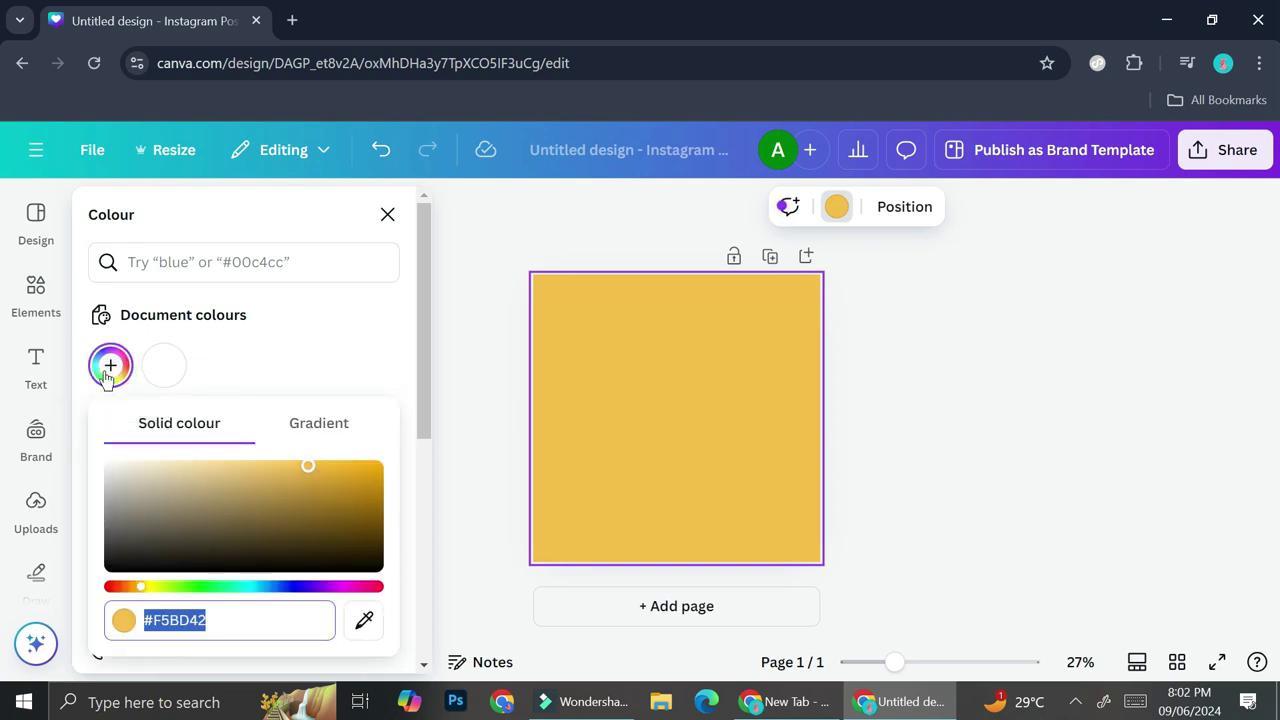
pyautogui.moveTo(220, 520)
pyautogui.mouseDown()
pyautogui.moveTo(172, 534)
pyautogui.moveTo(251, 557)
pyautogui.moveTo(340, 531)
pyautogui.moveTo(160, 523)
pyautogui.moveTo(142, 542)
pyautogui.moveTo(169, 503)
pyautogui.moveTo(280, 489)
pyautogui.moveTo(320, 517)
pyautogui.moveTo(228, 491)
pyautogui.mouseUp()
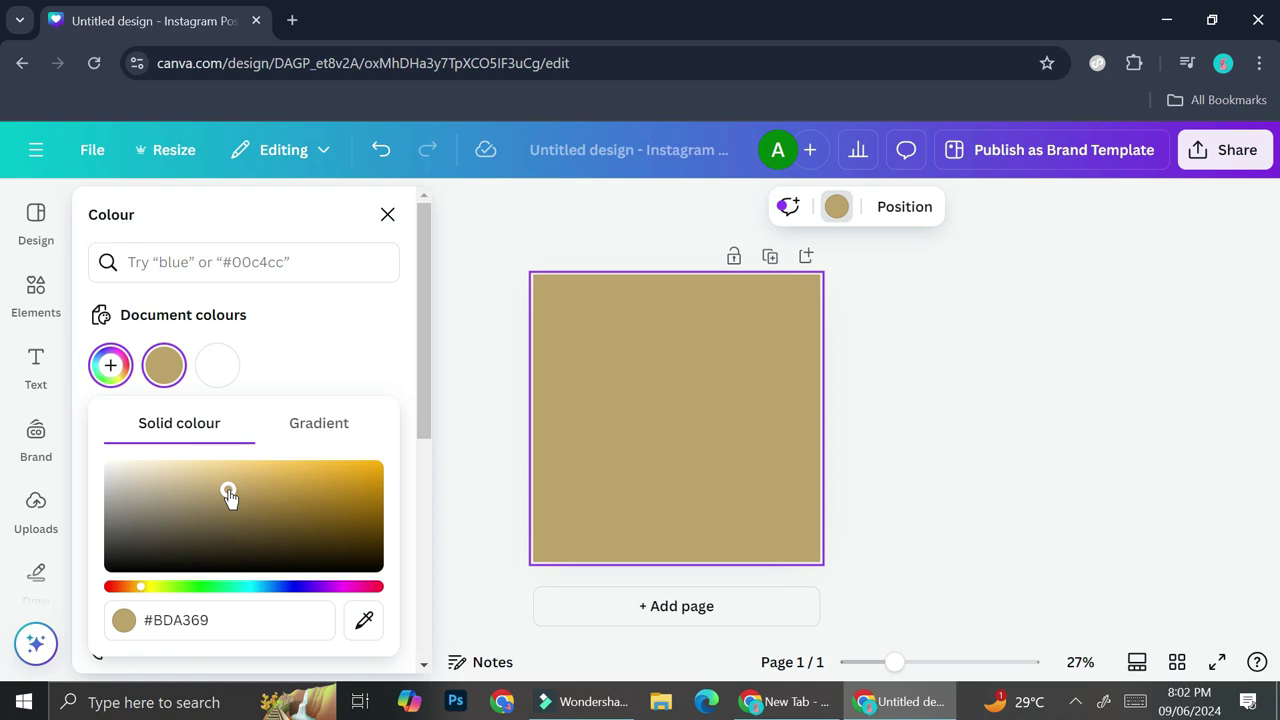
pyautogui.click(49, 287)
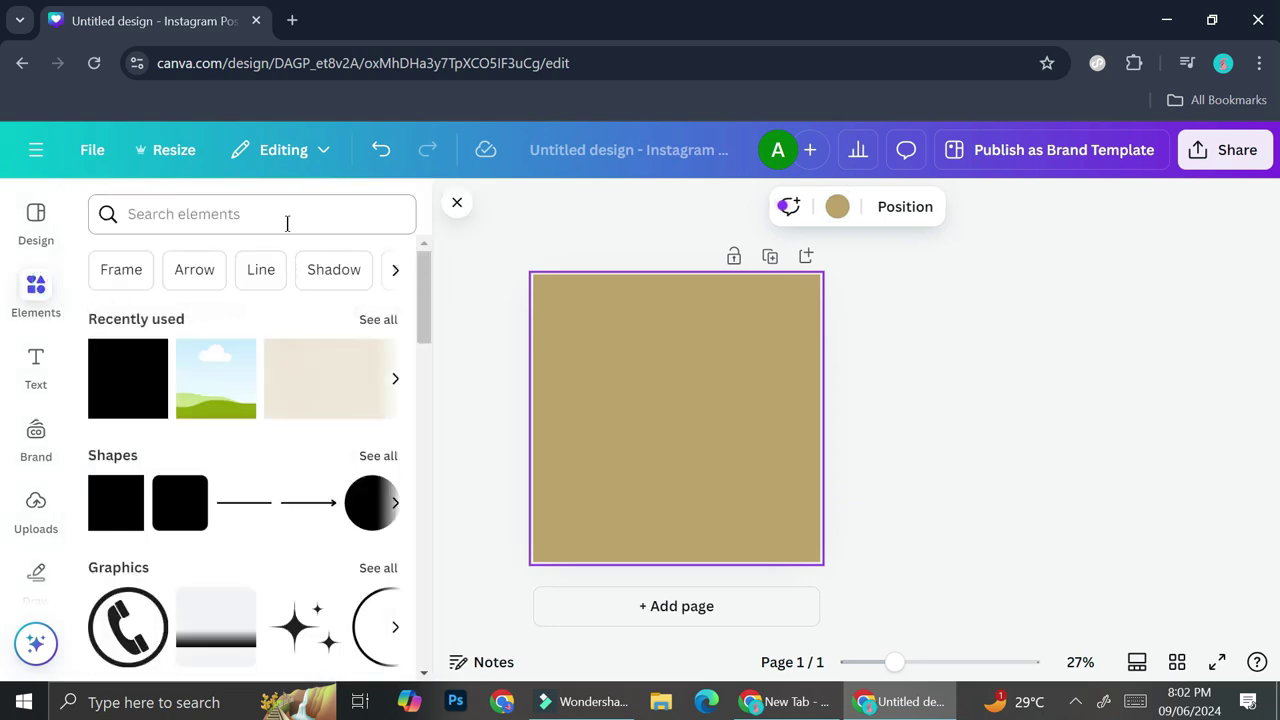
# Search elements for 'green textured background' and filter the results to Photos
pyautogui.click(286, 218)
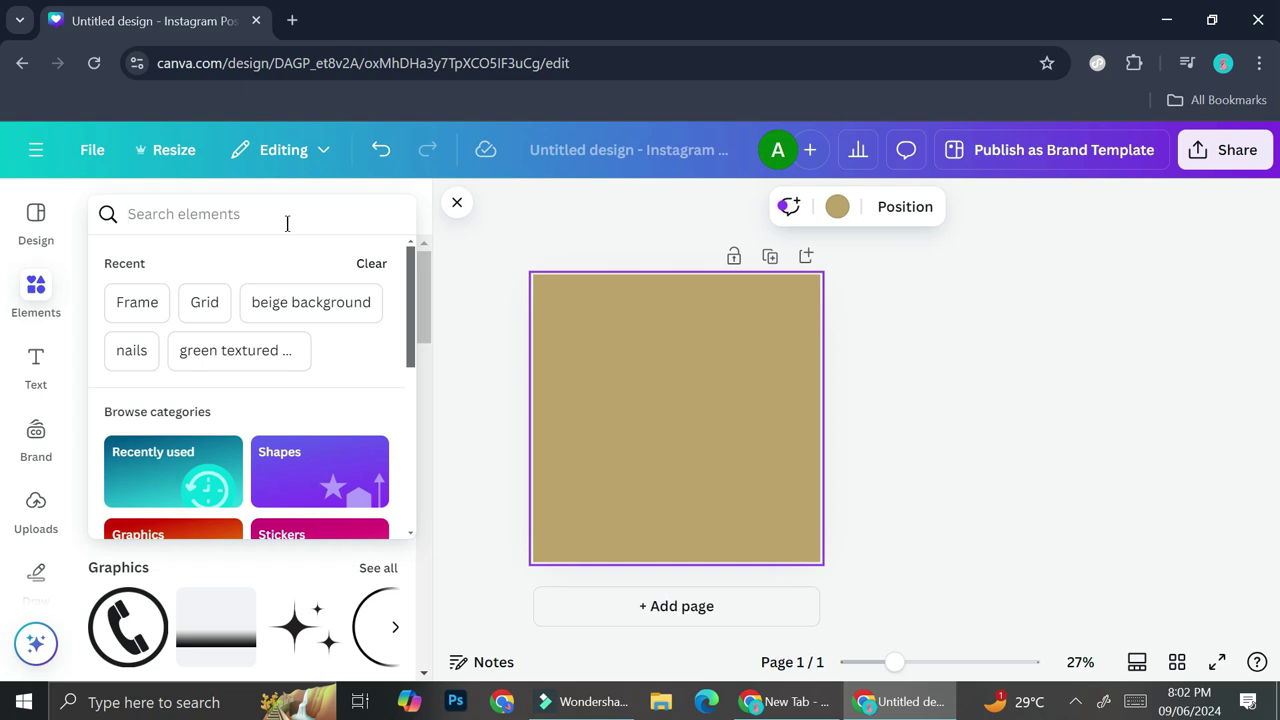
pyautogui.click(223, 344)
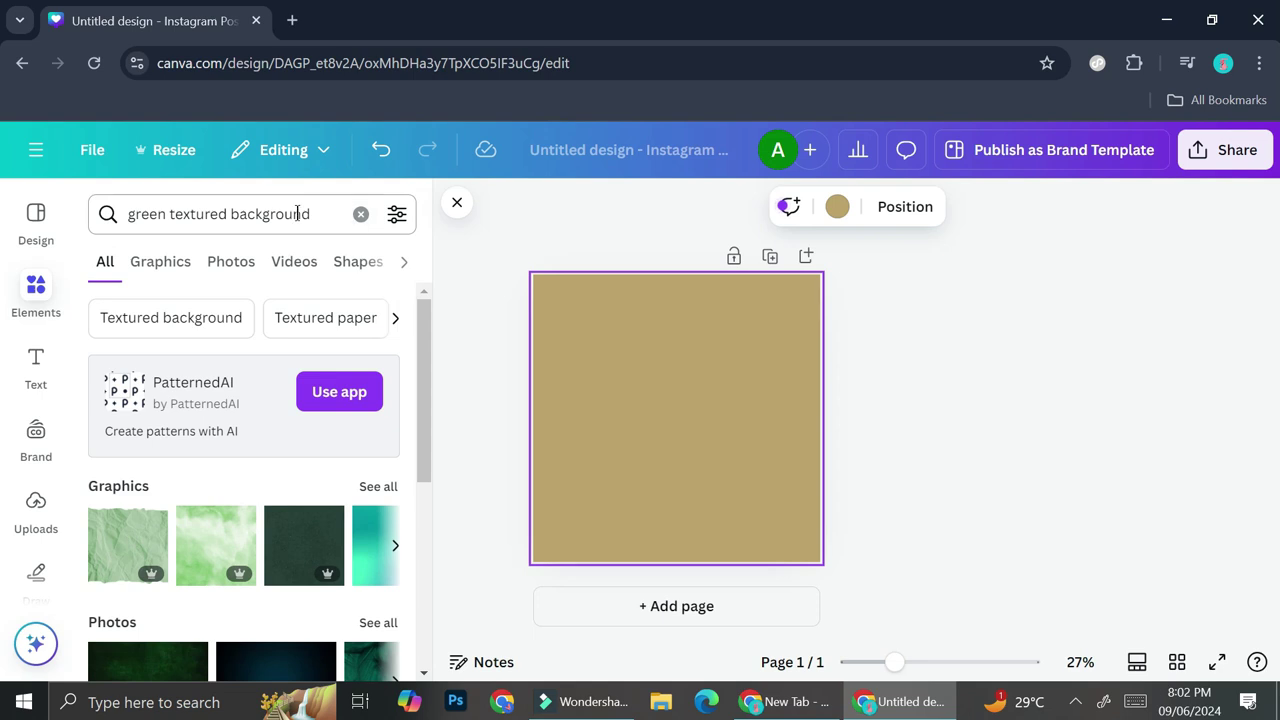
pyautogui.scroll(-2, 260, 411)
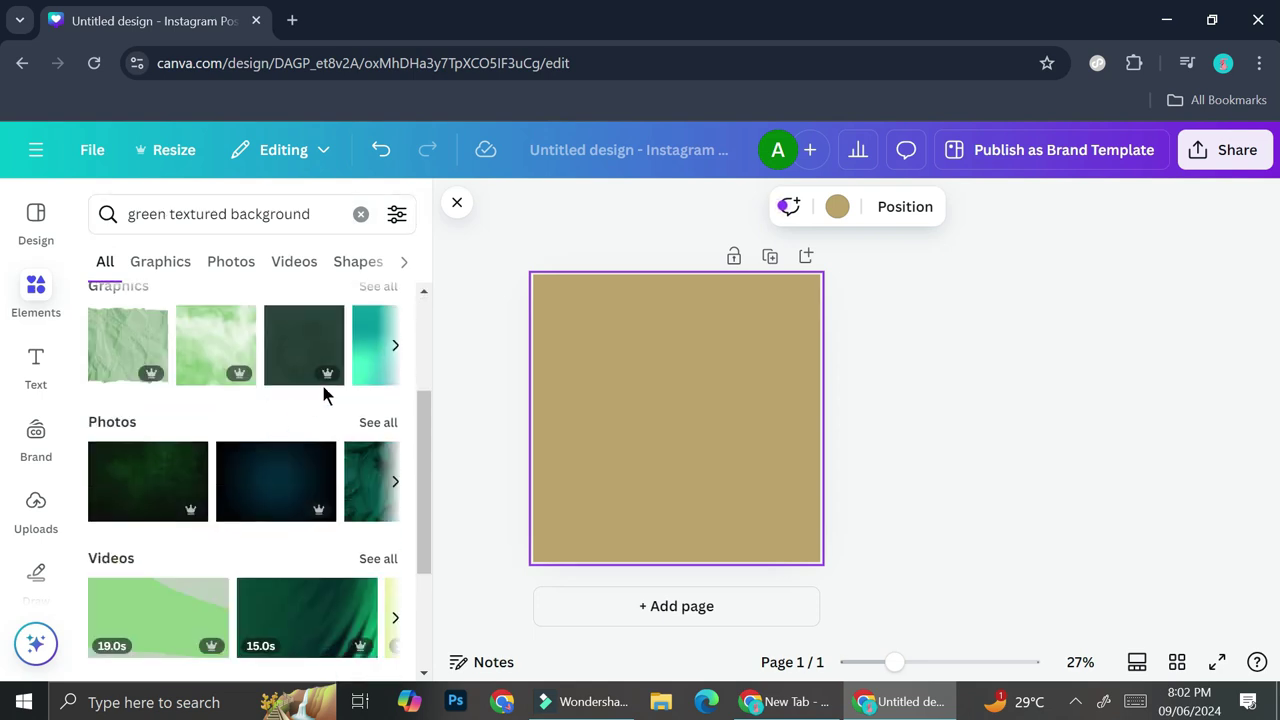
pyautogui.scroll(1, 323, 386)
pyautogui.click(374, 523)
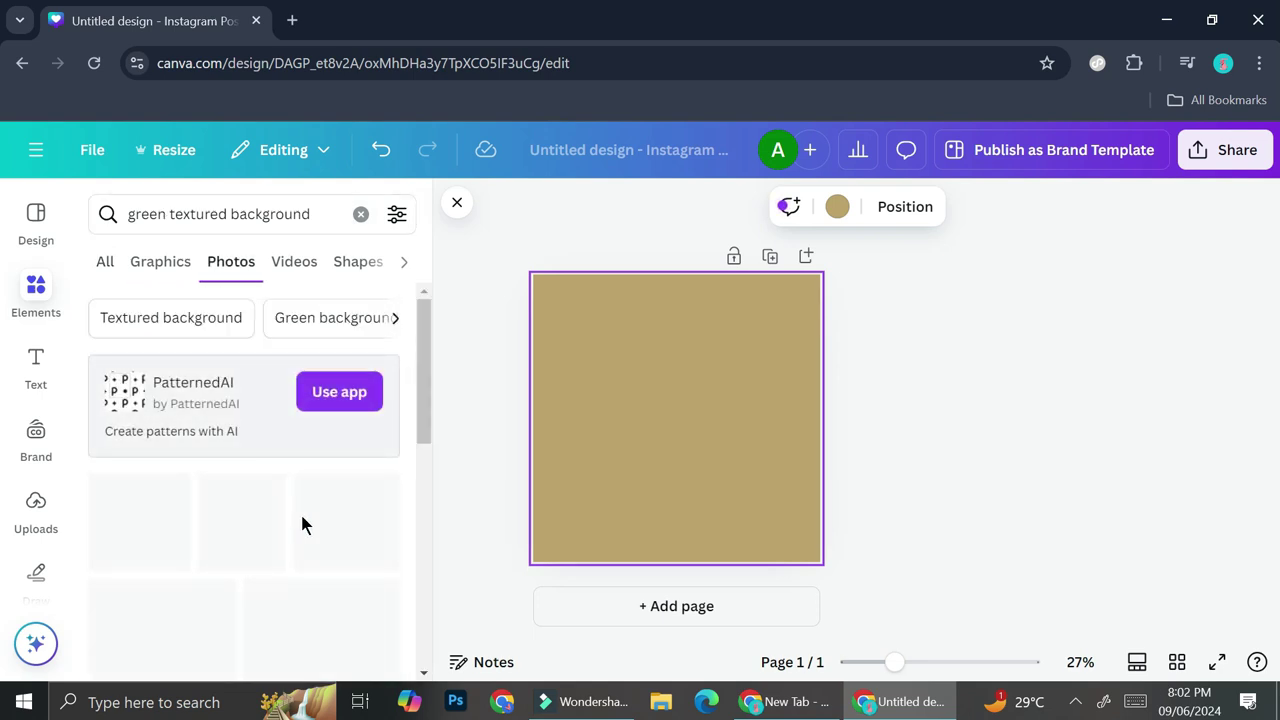
pyautogui.scroll(-1, 251, 528)
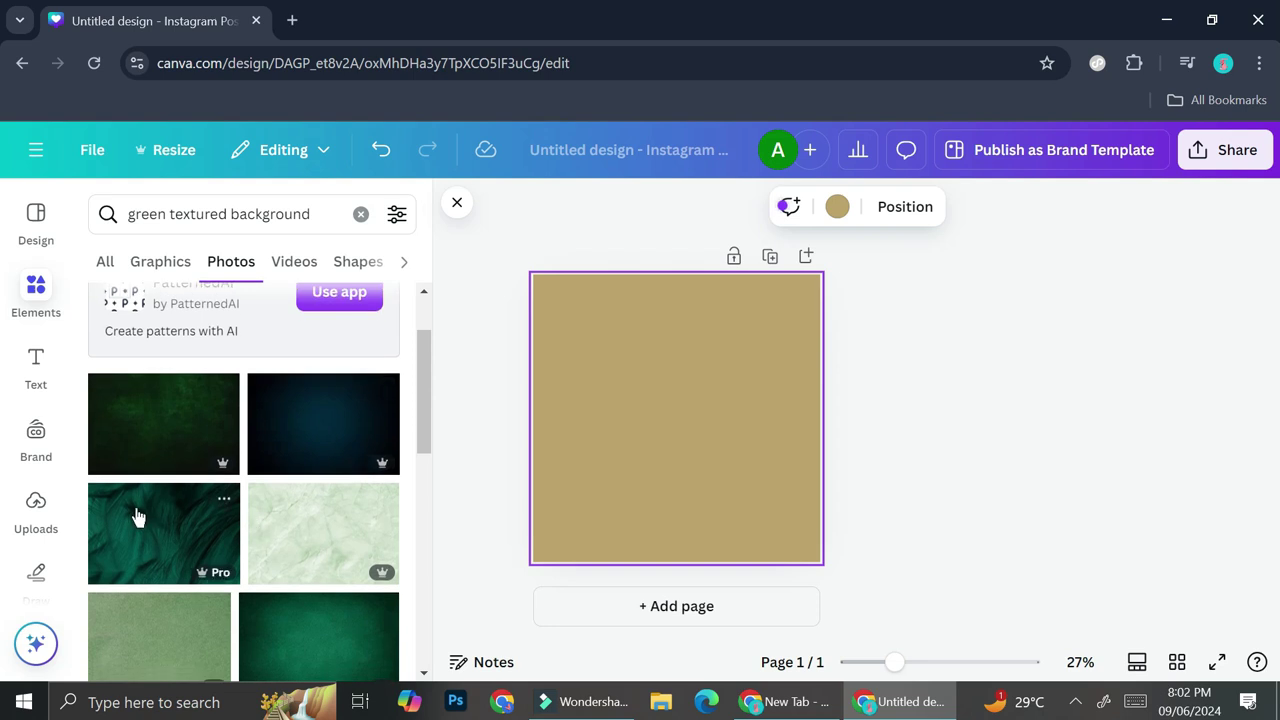
# Place the light green marble photo so it fills the whole page
pyautogui.click(320, 523)
pyautogui.moveTo(657, 434)
pyautogui.mouseDown()
pyautogui.moveTo(608, 353)
pyautogui.moveTo(637, 374)
pyautogui.mouseUp()
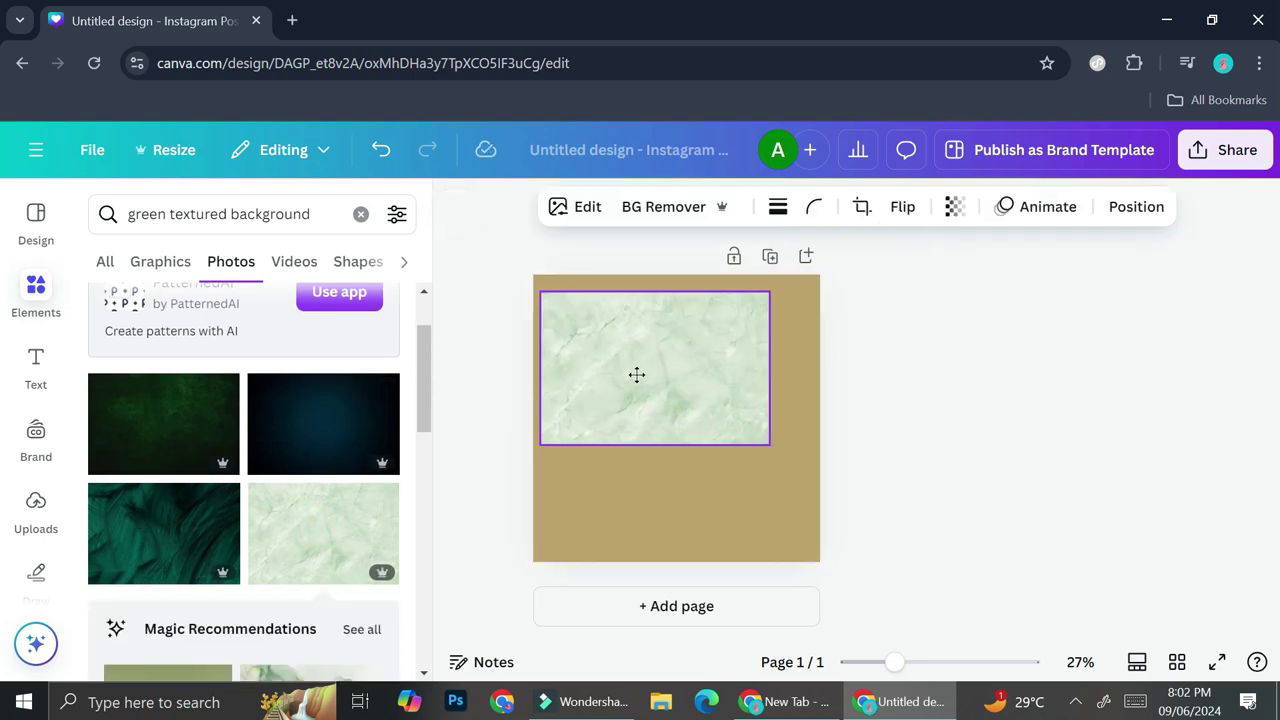
pyautogui.press('Delete')
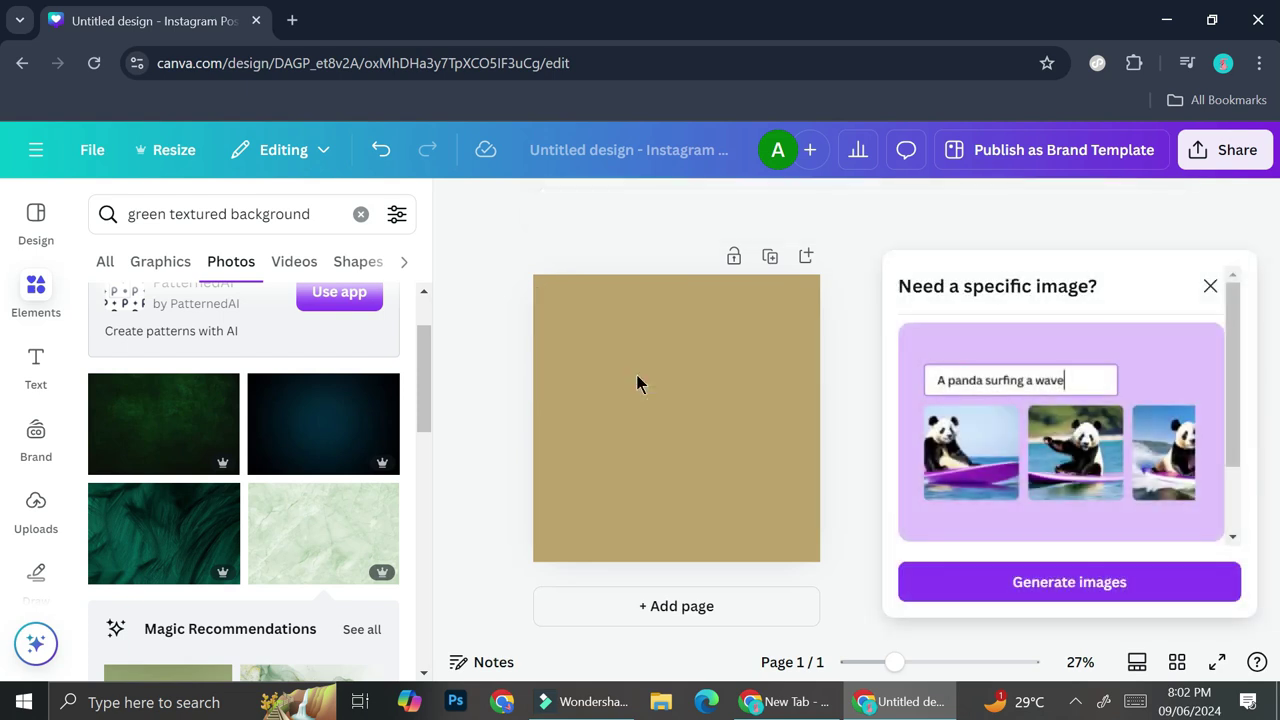
pyautogui.moveTo(320, 545); pyautogui.dragTo(556, 410)
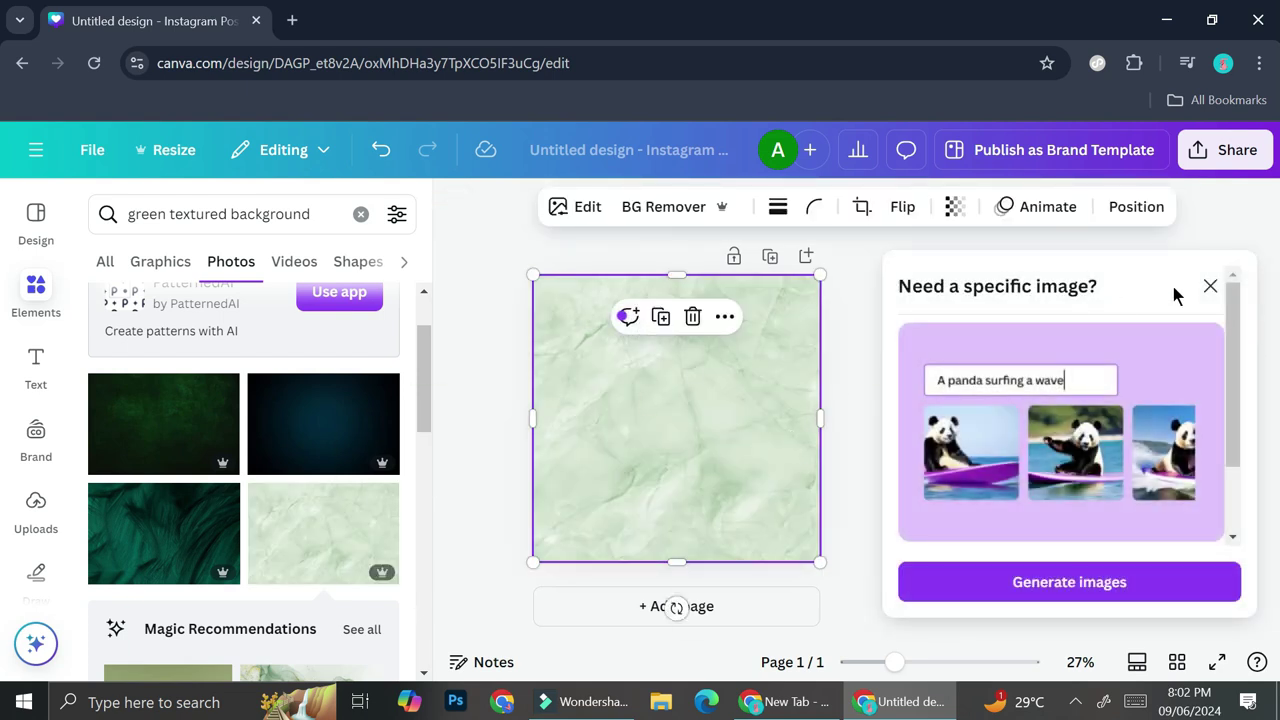
pyautogui.click(1210, 287)
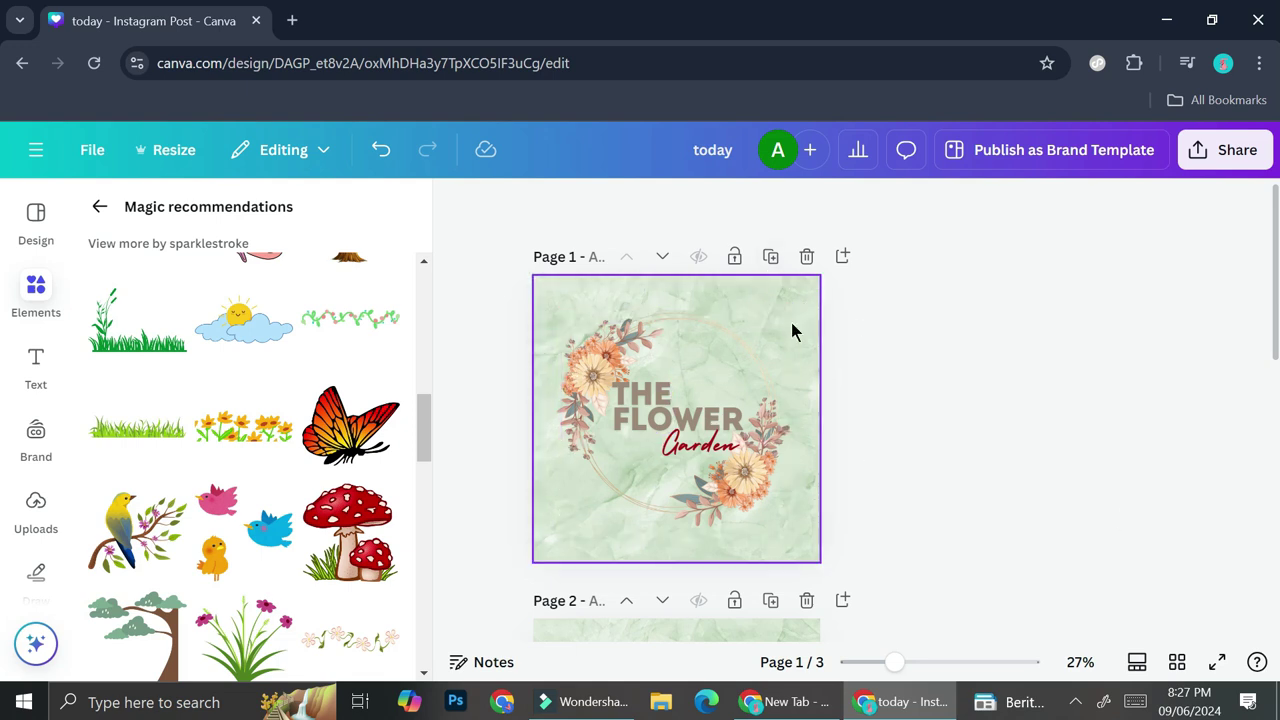
# Review pages 1 to 3: the floral-wreath title page and two flower-bordered marble pages
pyautogui.scroll(-2, 791, 328)
pyautogui.scroll(1, 791, 333)
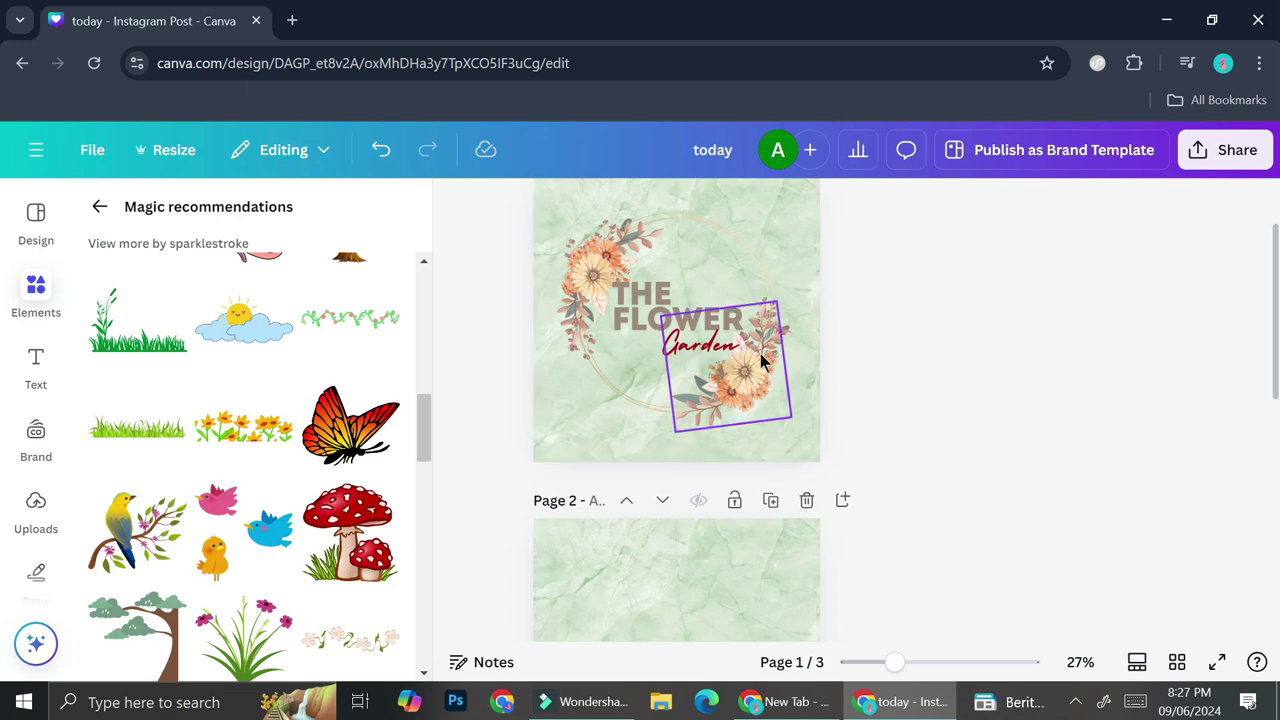
pyautogui.scroll(-1, 770, 360)
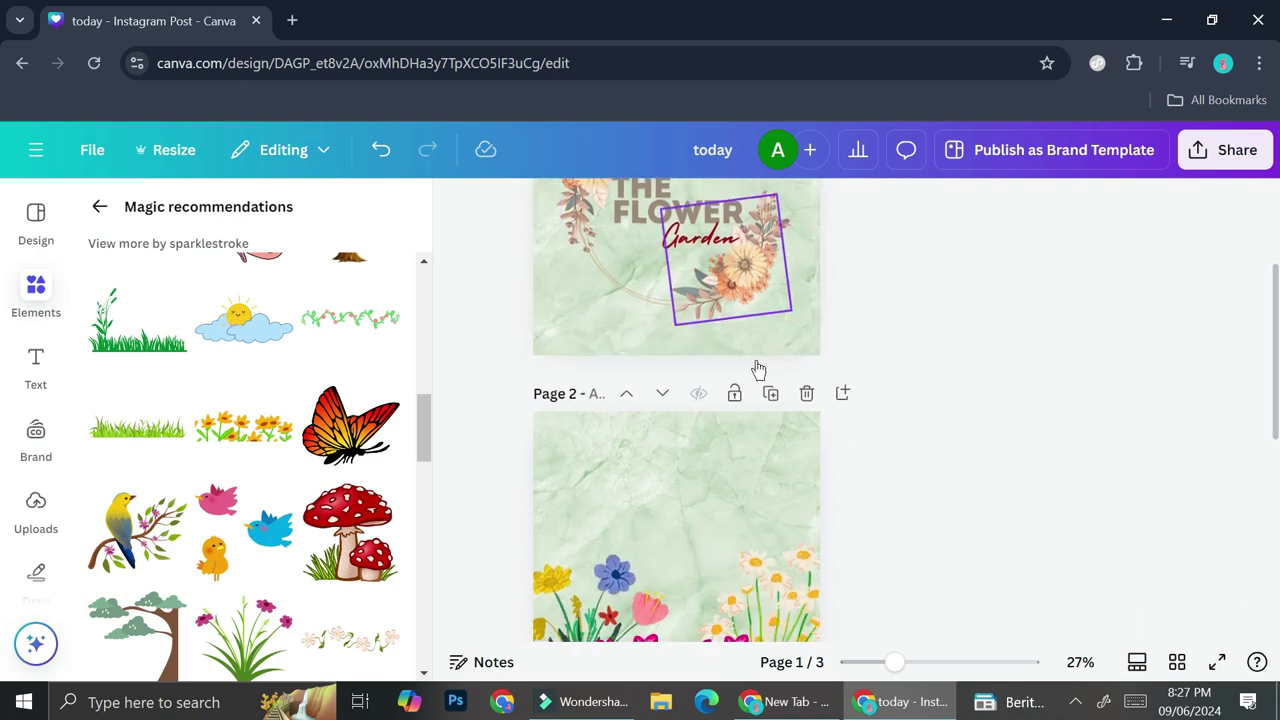
pyautogui.scroll(-1, 757, 366)
pyautogui.scroll(-2, 742, 419)
pyautogui.scroll(-2, 700, 390)
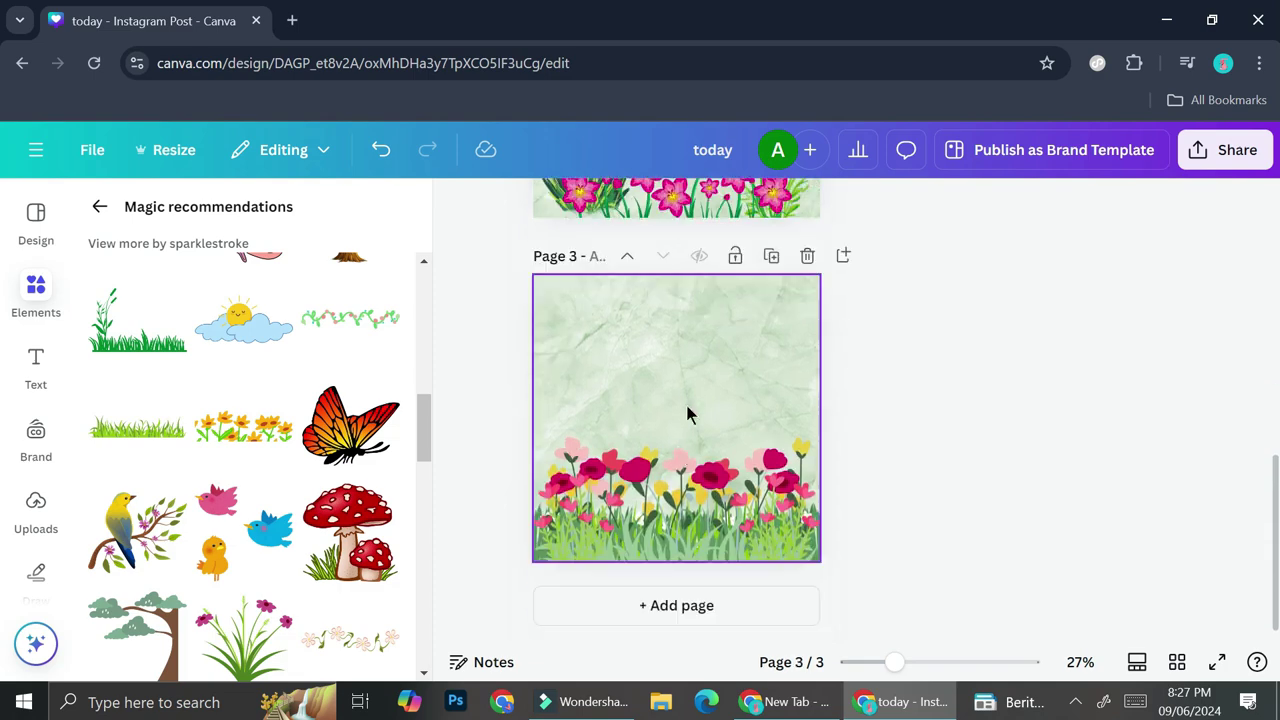
pyautogui.scroll(2, 750, 400)
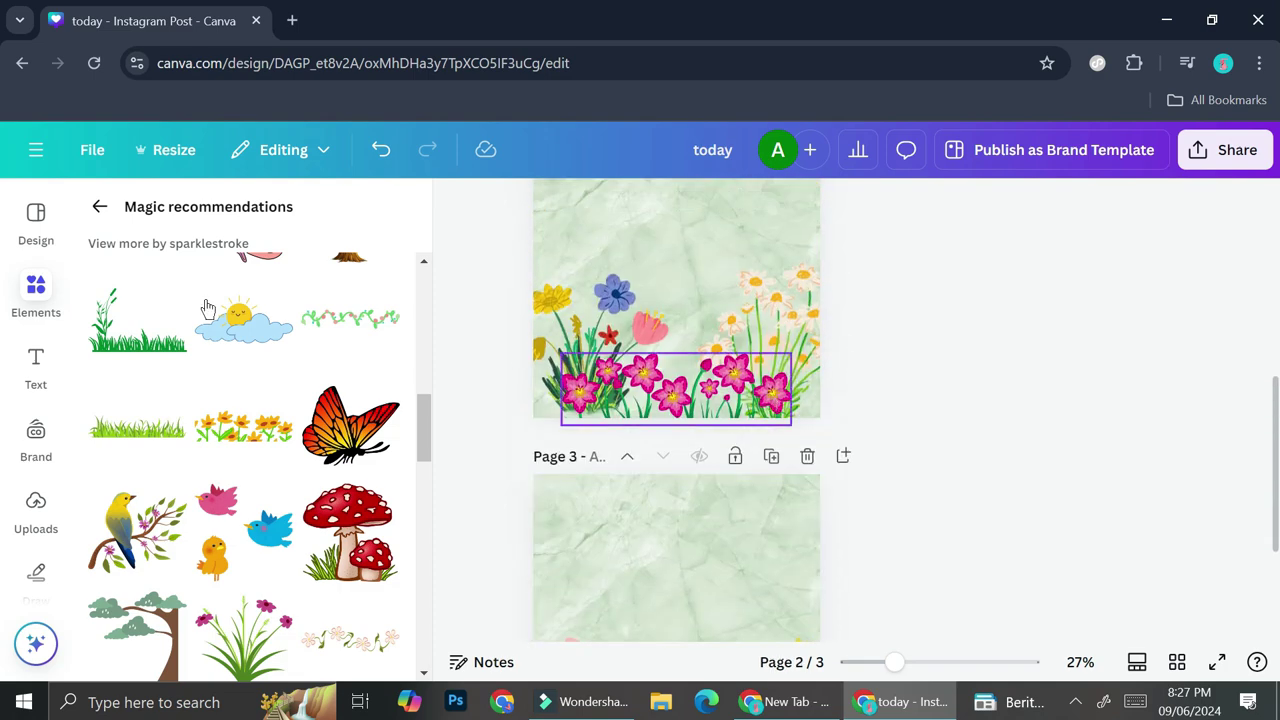
pyautogui.scroll(1, 651, 361)
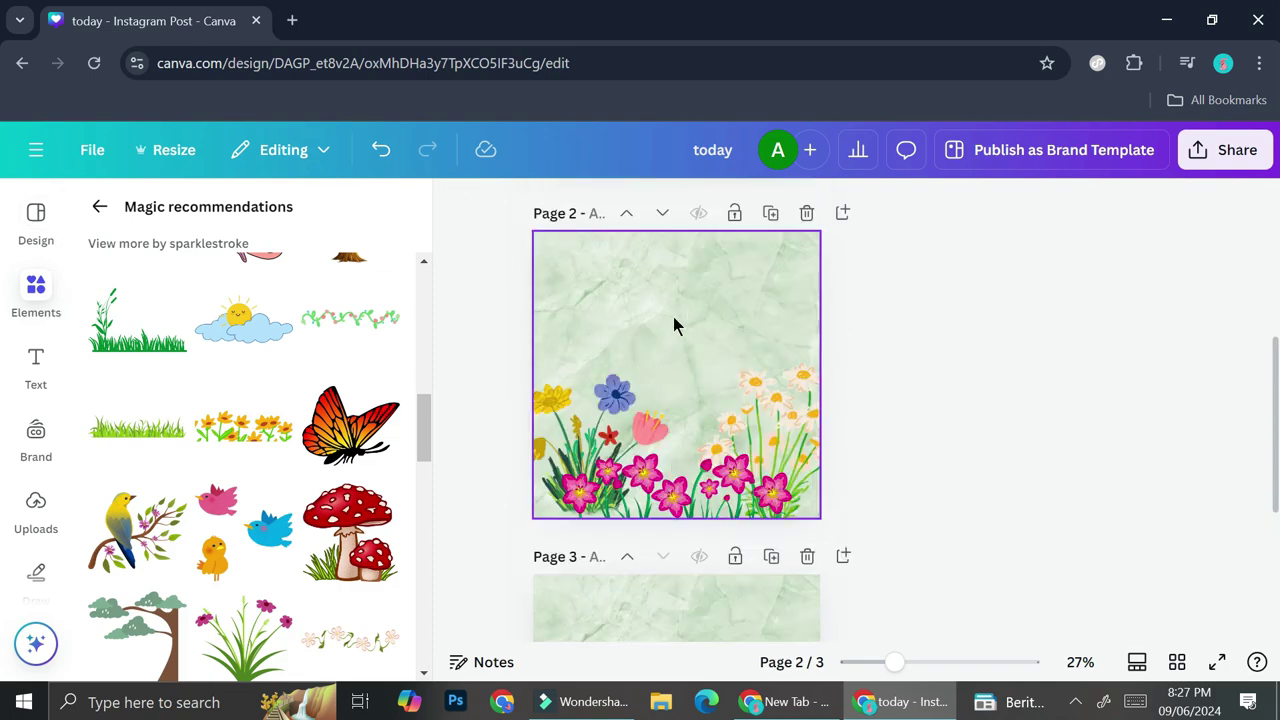
pyautogui.click(36, 366)
# Add a heading text box to page 2 and browse the font list
pyautogui.moveTo(323, 389)
pyautogui.scroll(-3, 306, 430)
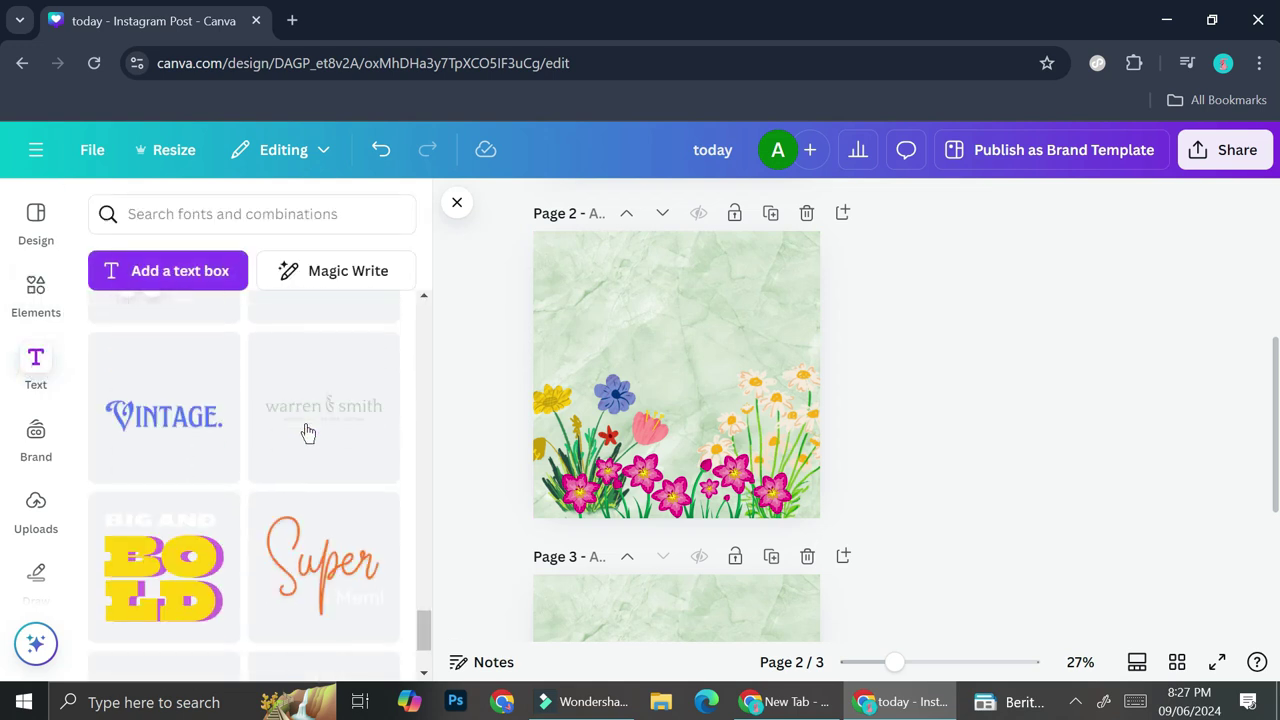
pyautogui.scroll(-2, 290, 432)
pyautogui.scroll(3, 285, 432)
pyautogui.scroll(3, 283, 432)
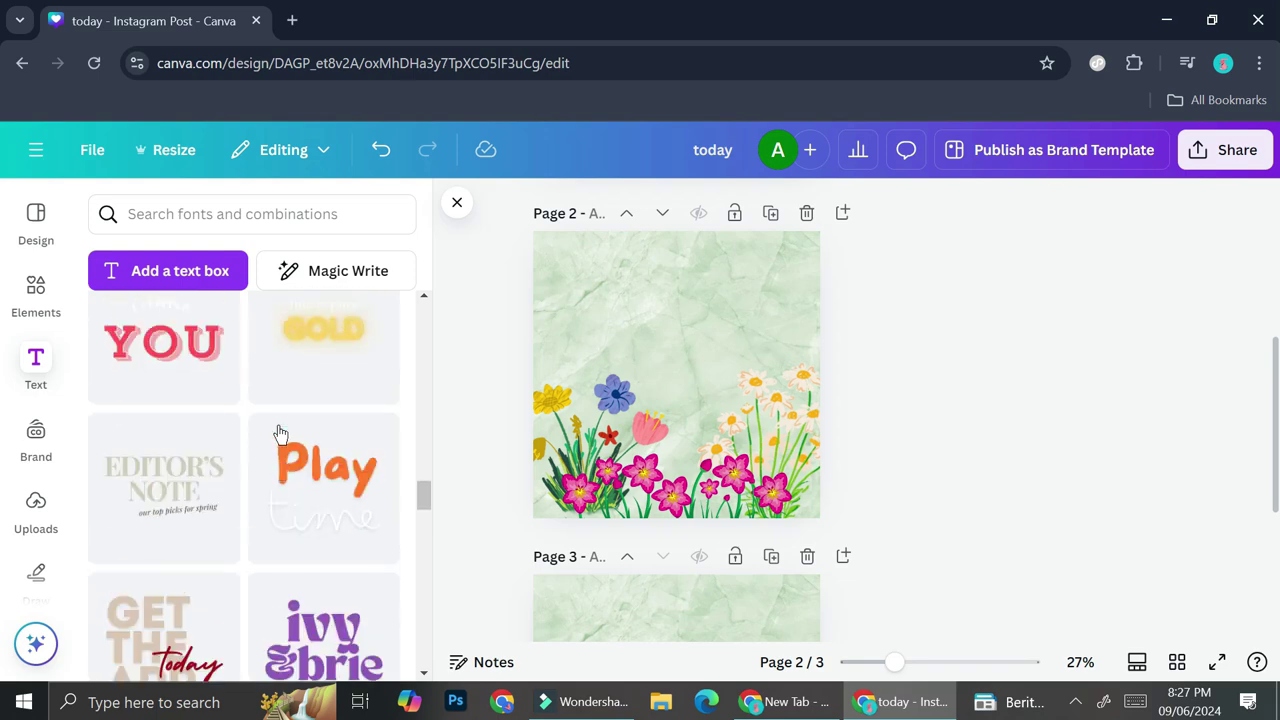
pyautogui.scroll(3, 282, 432)
pyautogui.scroll(5, 280, 433)
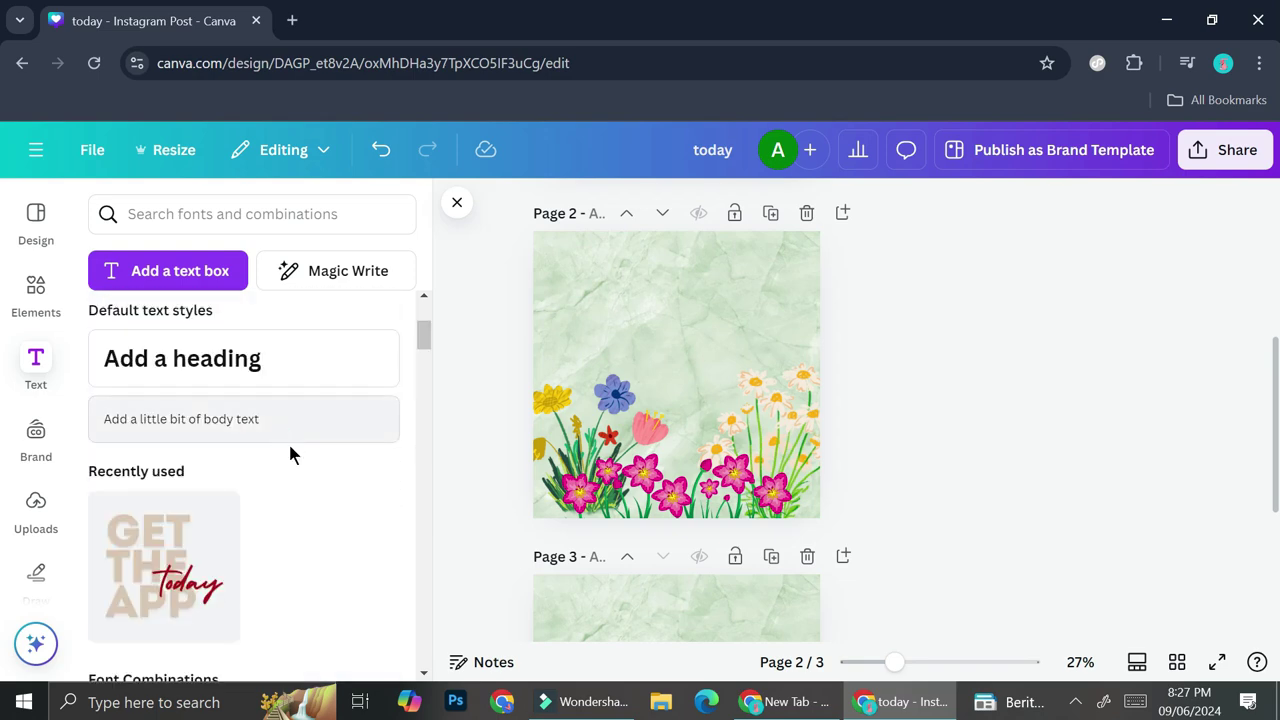
pyautogui.click(254, 346)
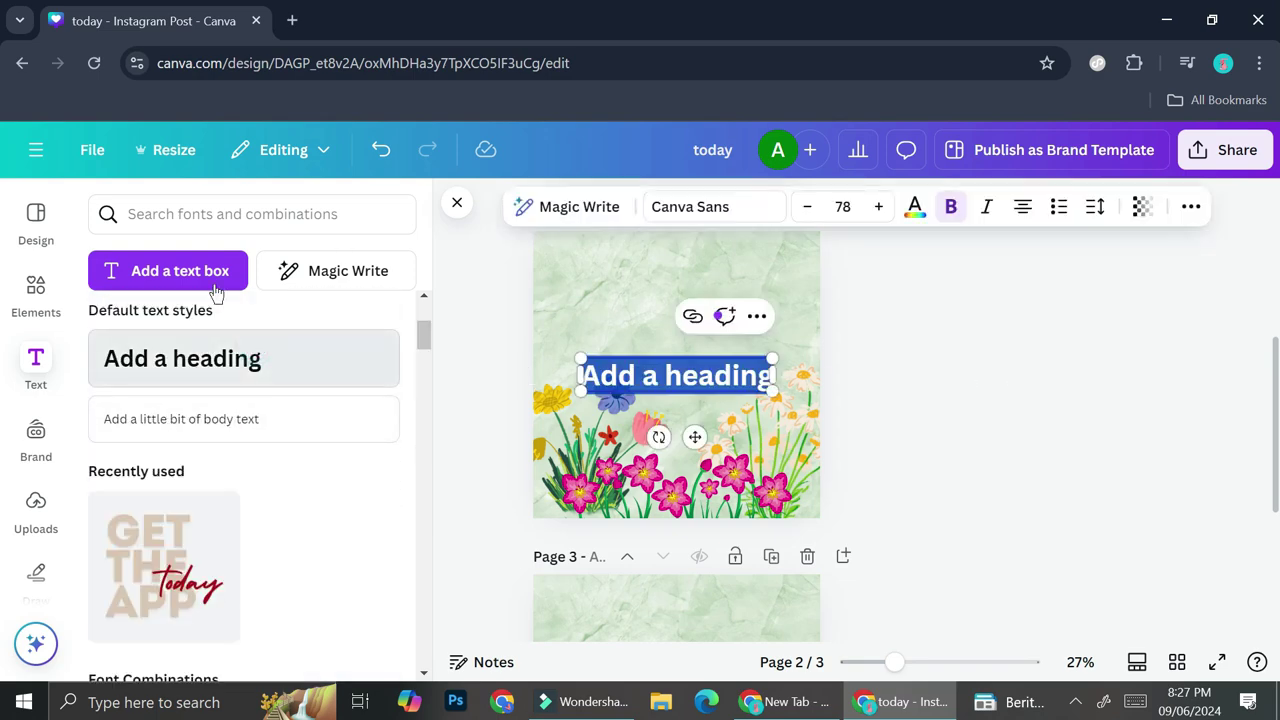
pyautogui.click(754, 212)
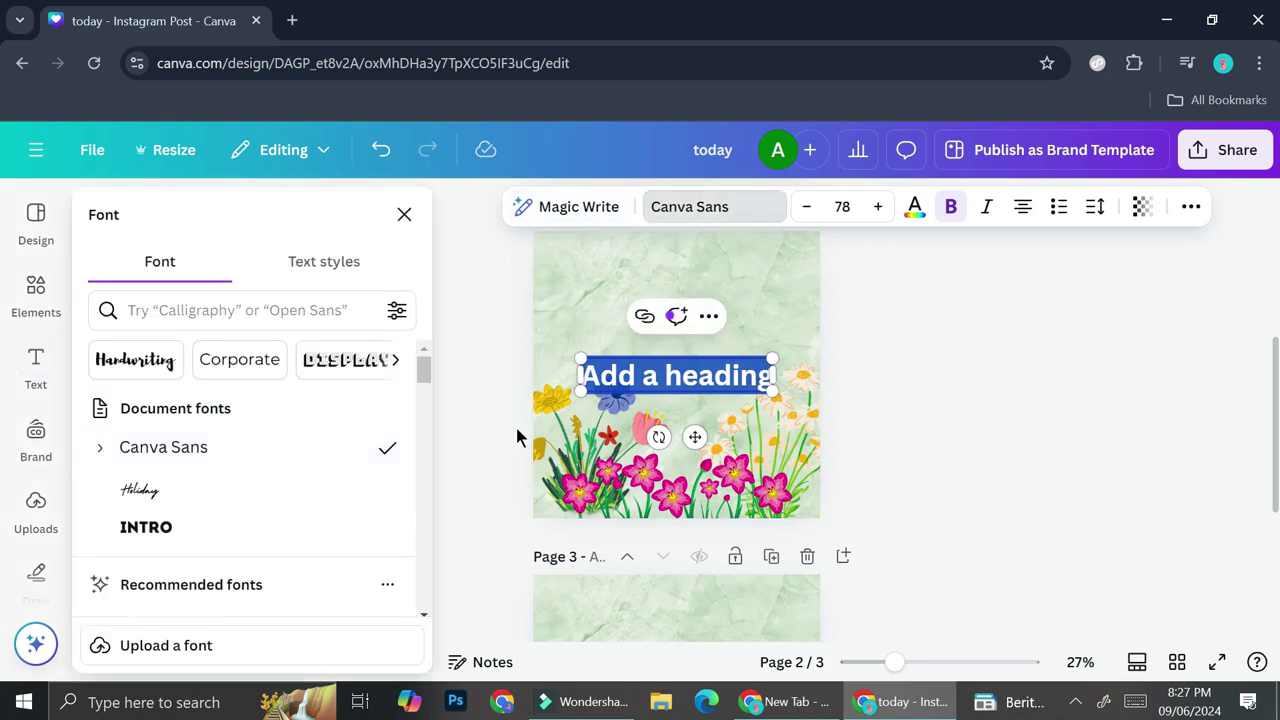
pyautogui.scroll(-2, 259, 478)
pyautogui.scroll(-2, 259, 478)
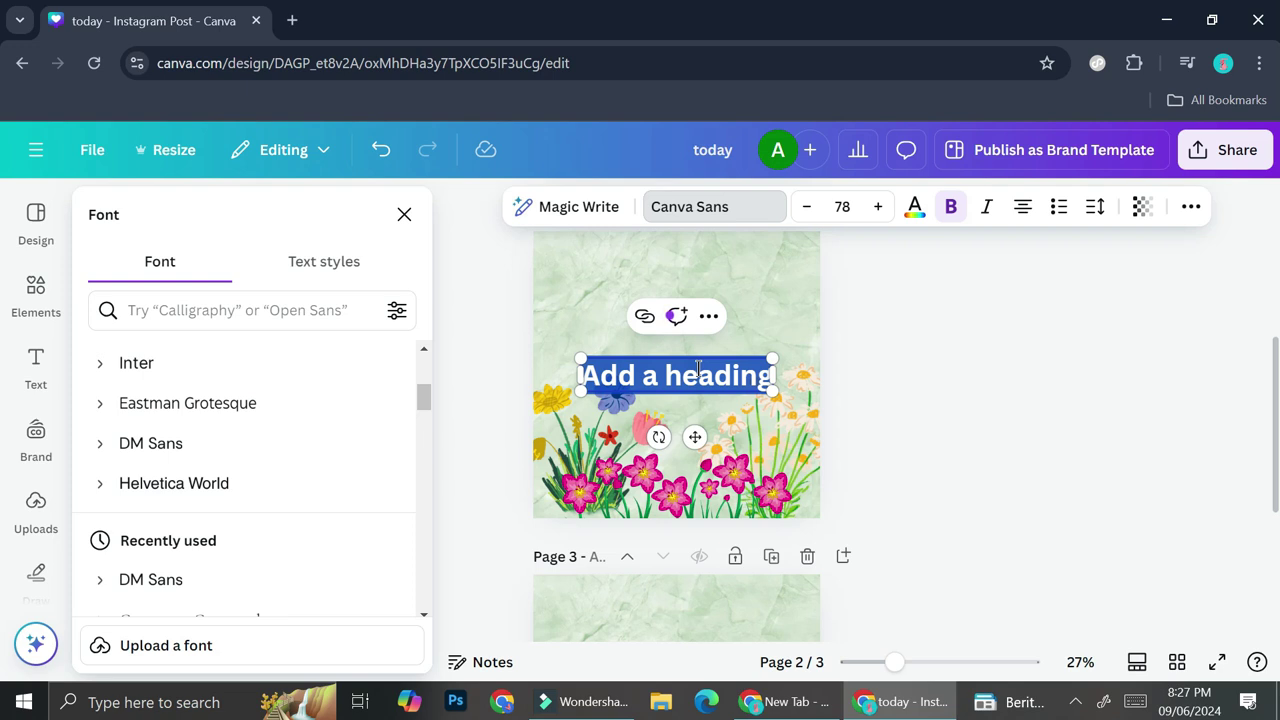
# Replace the word 'heading' with 'flower'
pyautogui.doubleClick(698, 367)
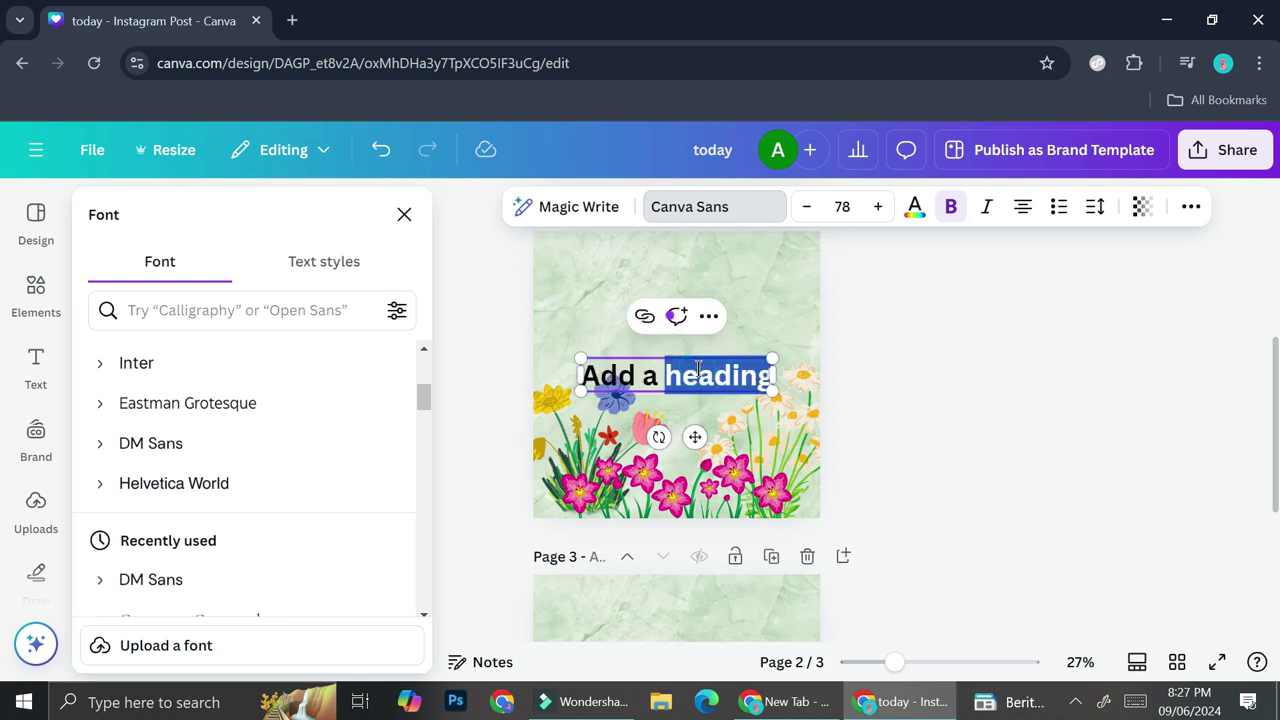
pyautogui.write('s')
pyautogui.press('BackSpace')
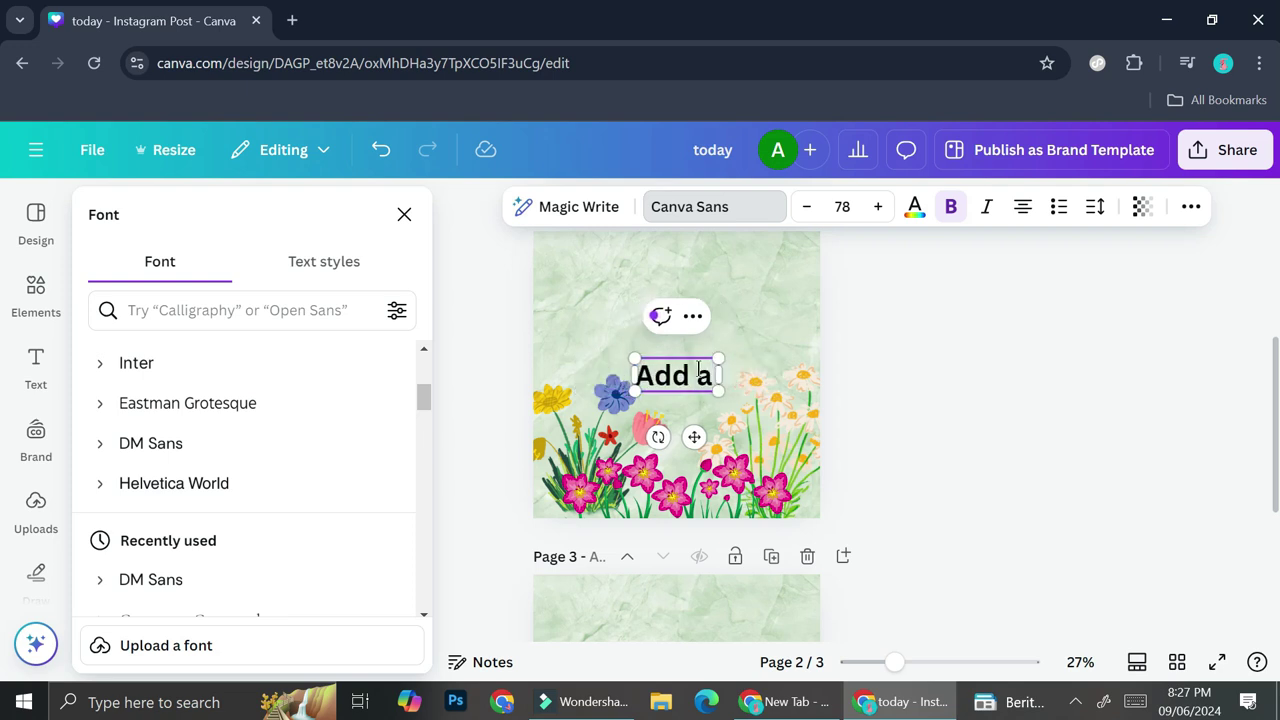
pyautogui.write(' flower')
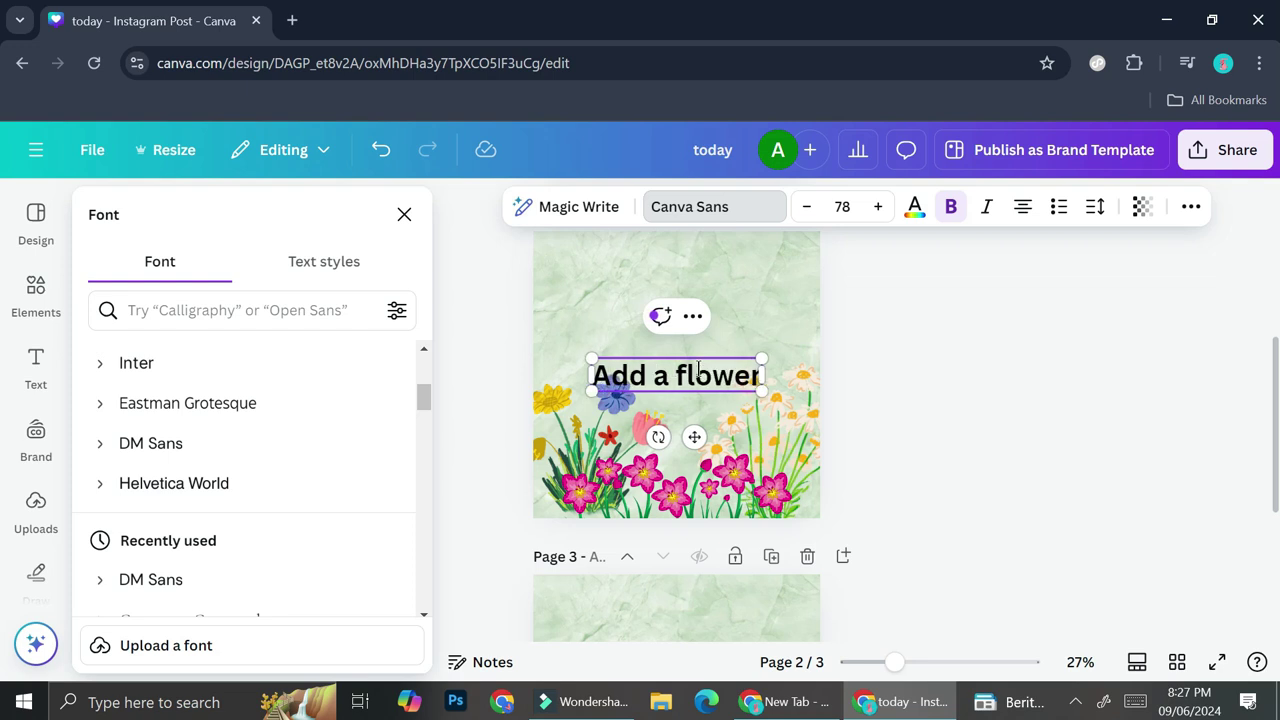
pyautogui.press('Escape')
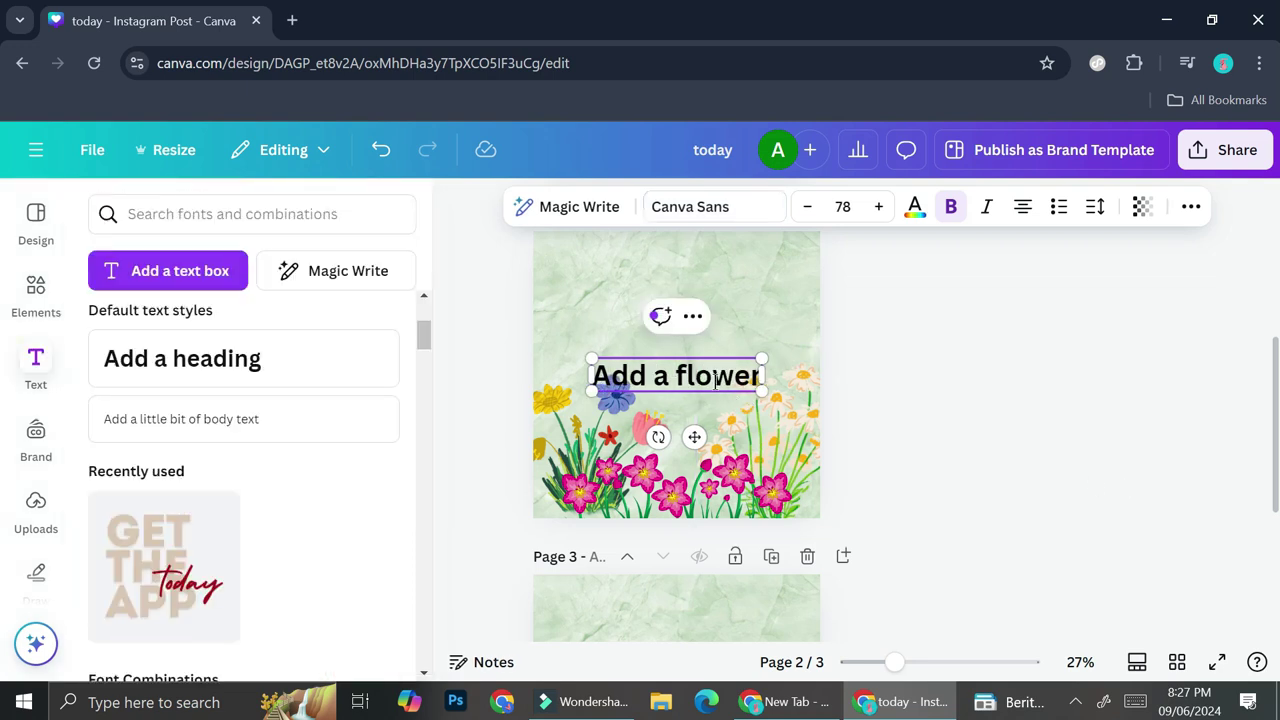
# Erase all the heading text, leaving page 2 without any words
pyautogui.press('BackSpace')
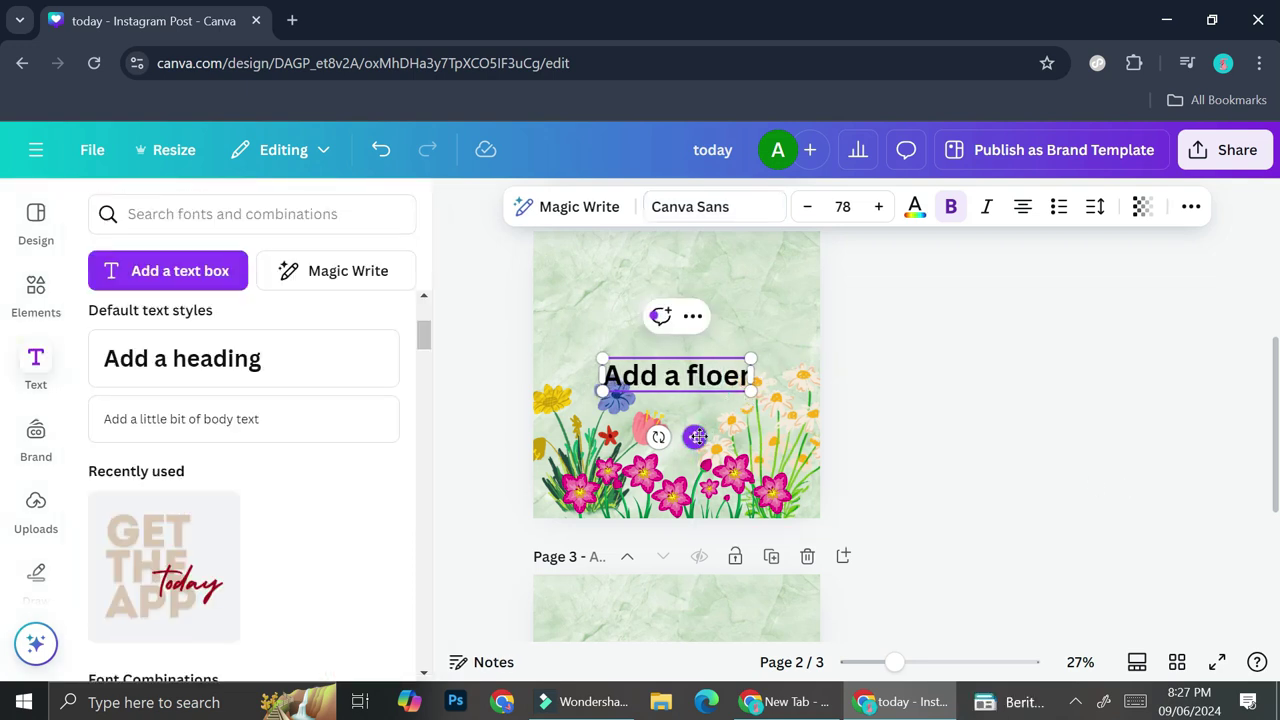
pyautogui.press('BackSpace')
pyautogui.press('BackSpace')
pyautogui.press('BackSpace')
pyautogui.press('BackSpace')
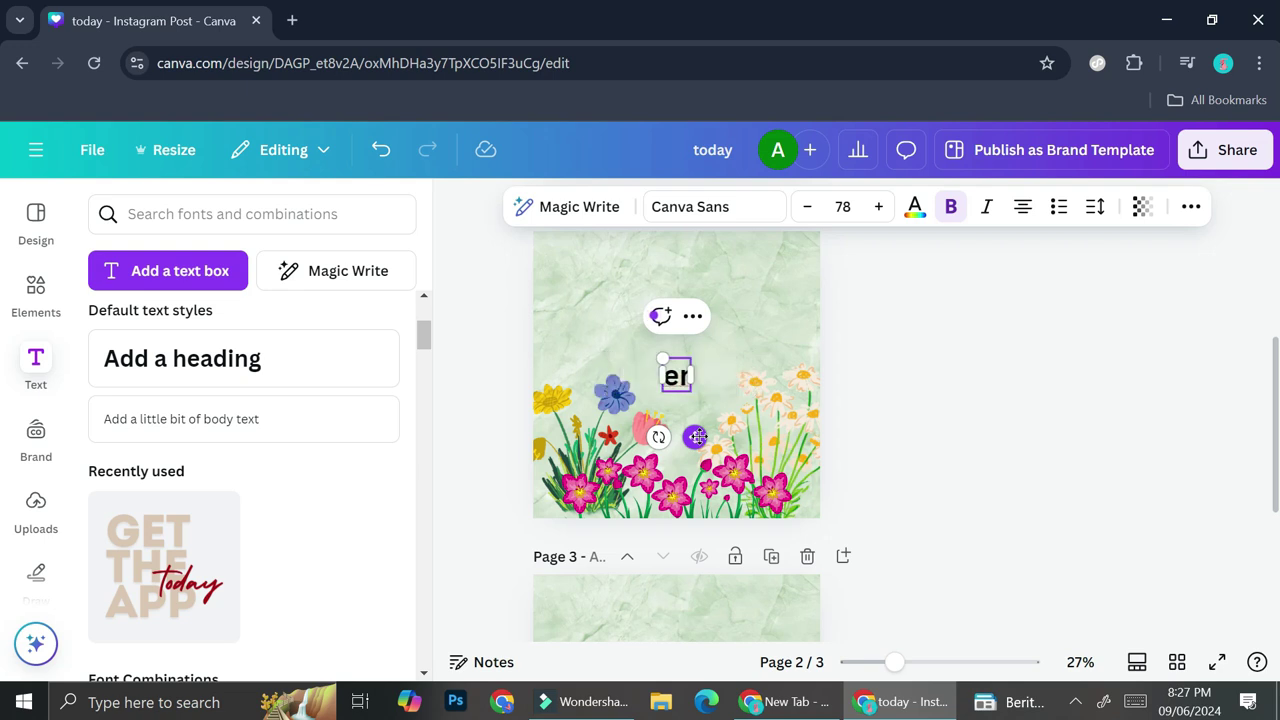
pyautogui.press('Delete')
pyautogui.press('Delete')
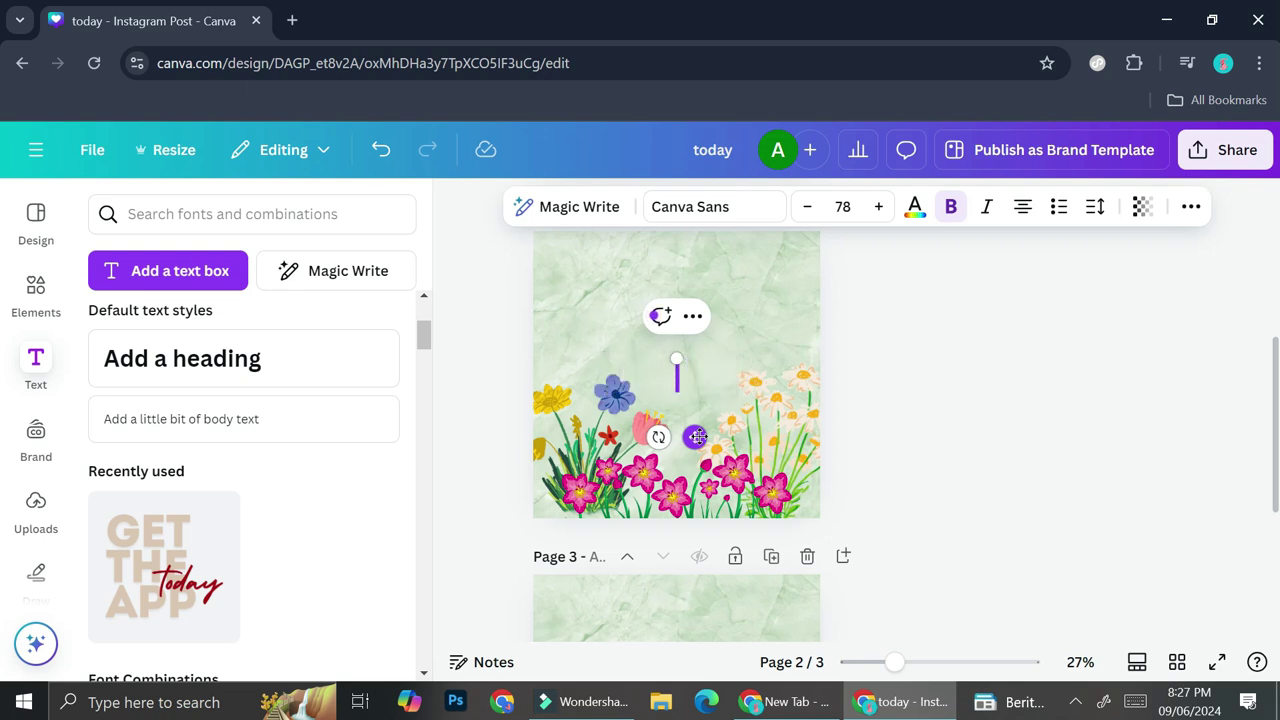
pyautogui.click(941, 392)
# Bring up the full list of sharing options for the three-page design
pyautogui.scroll(3, 675, 350)
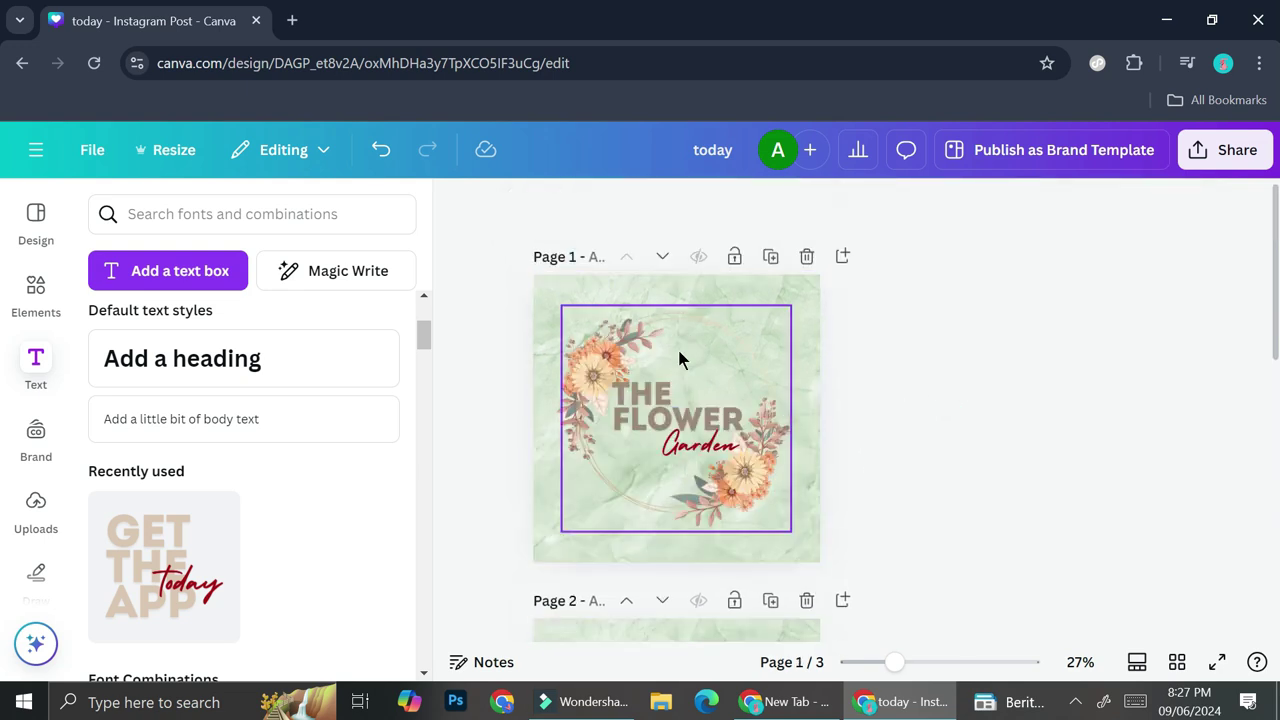
pyautogui.scroll(-6, 686, 403)
pyautogui.scroll(-1, 680, 380)
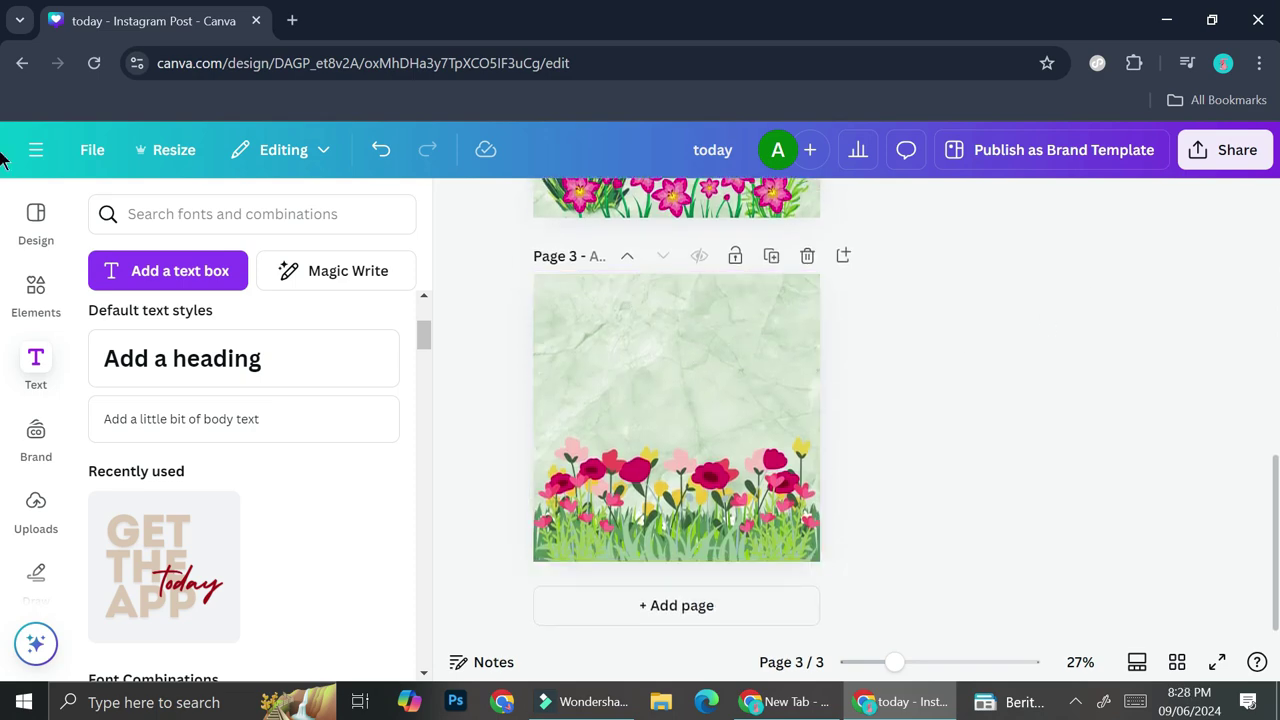
pyautogui.click(1245, 158)
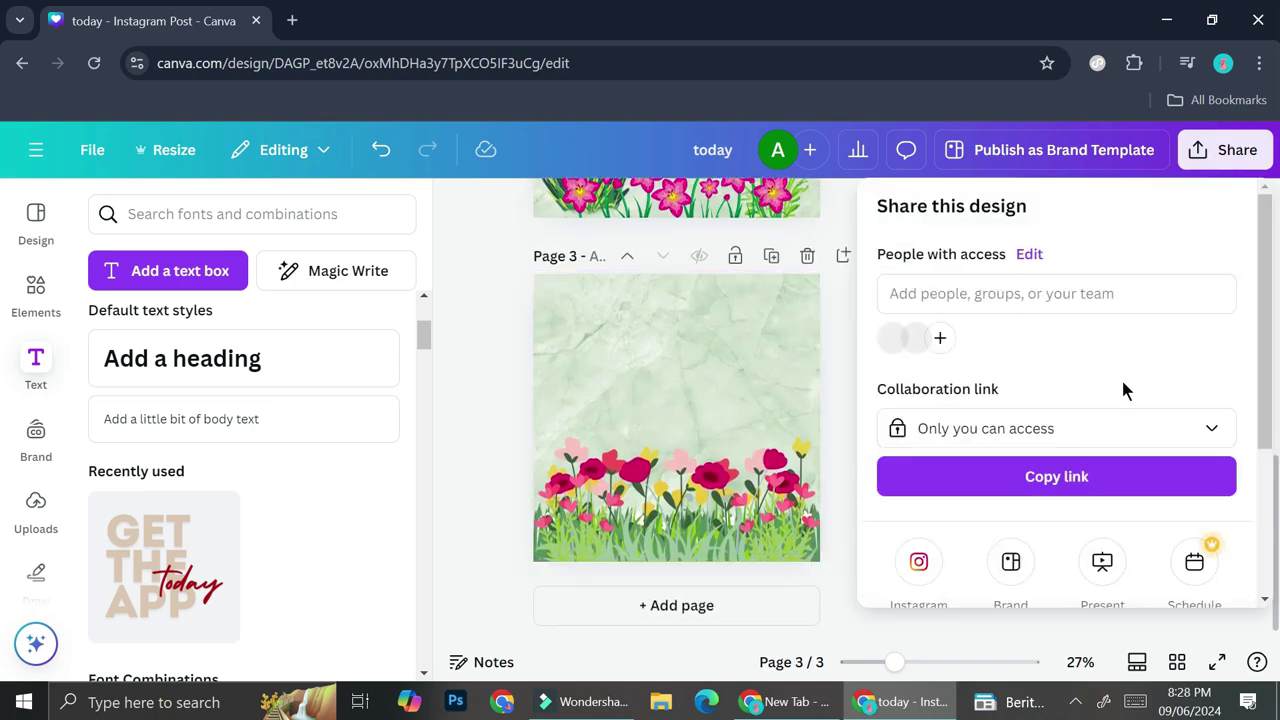
pyautogui.scroll(-3, 1121, 385)
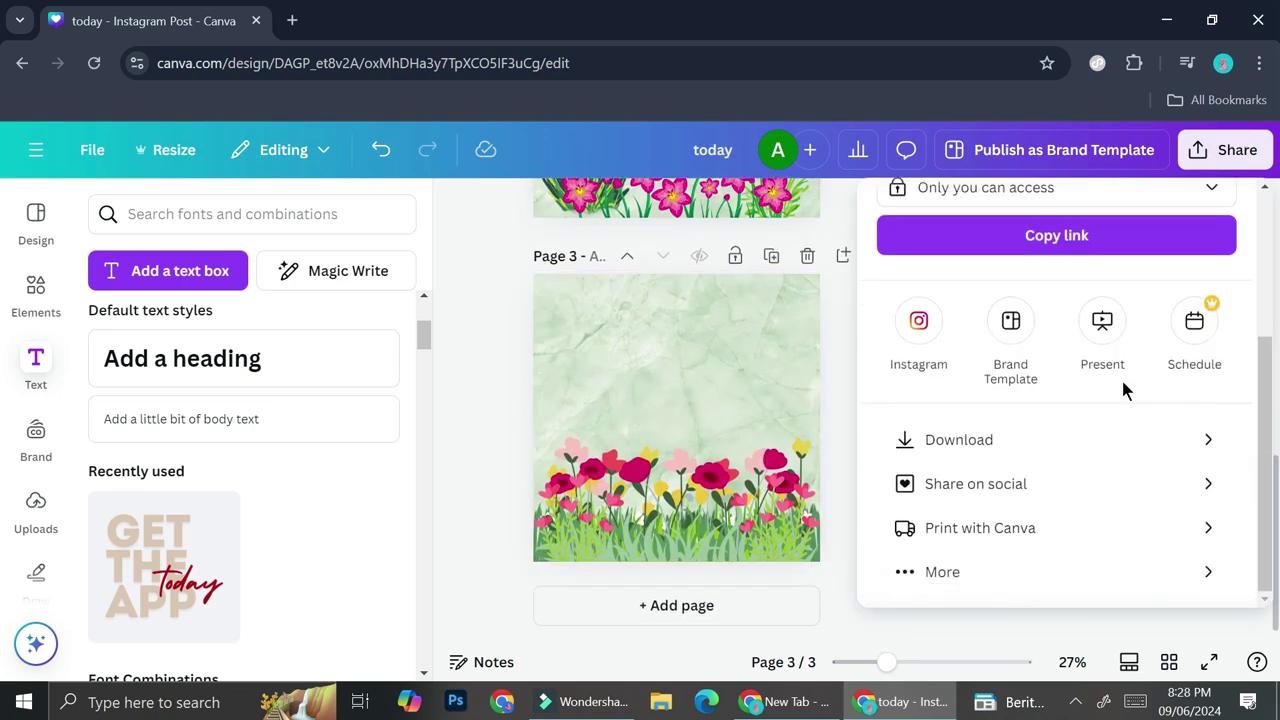
pyautogui.click(936, 575)
# Scroll to the Design apps and pick Simplebooklet Flip
pyautogui.scroll(-3, 1099, 416)
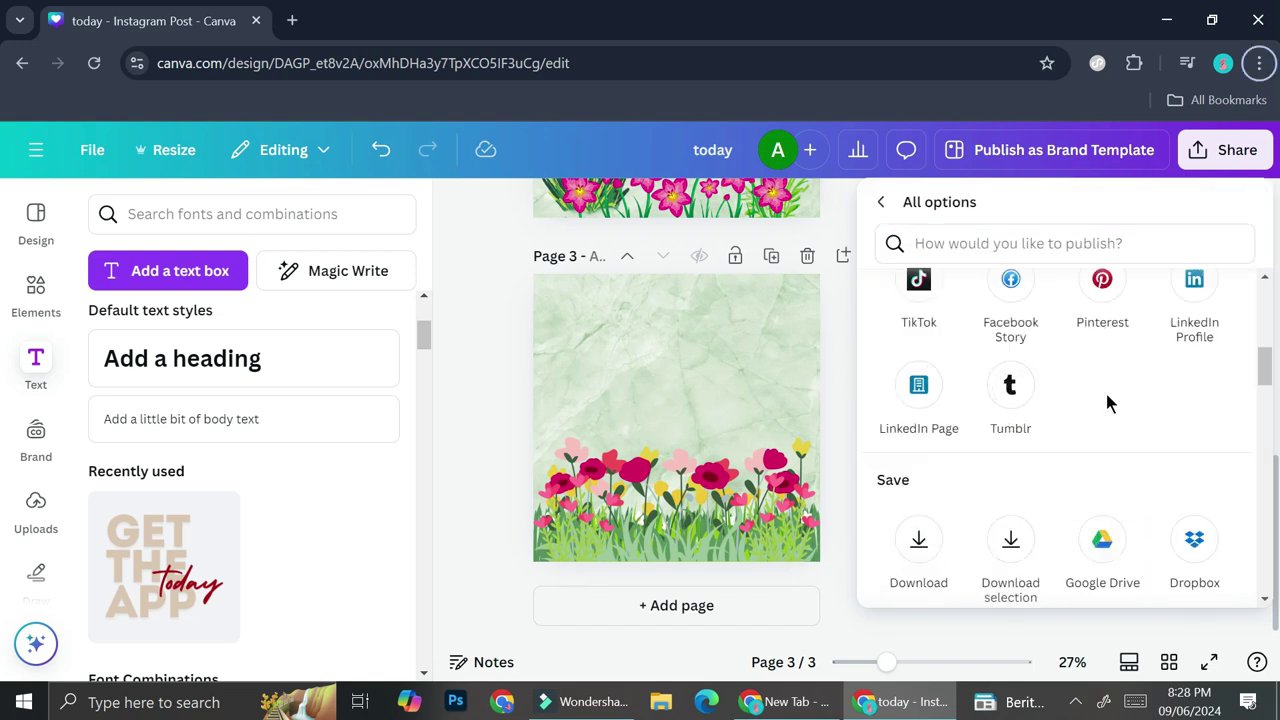
pyautogui.scroll(-1, 1108, 402)
pyautogui.scroll(-3, 1108, 402)
pyautogui.scroll(-3, 1108, 402)
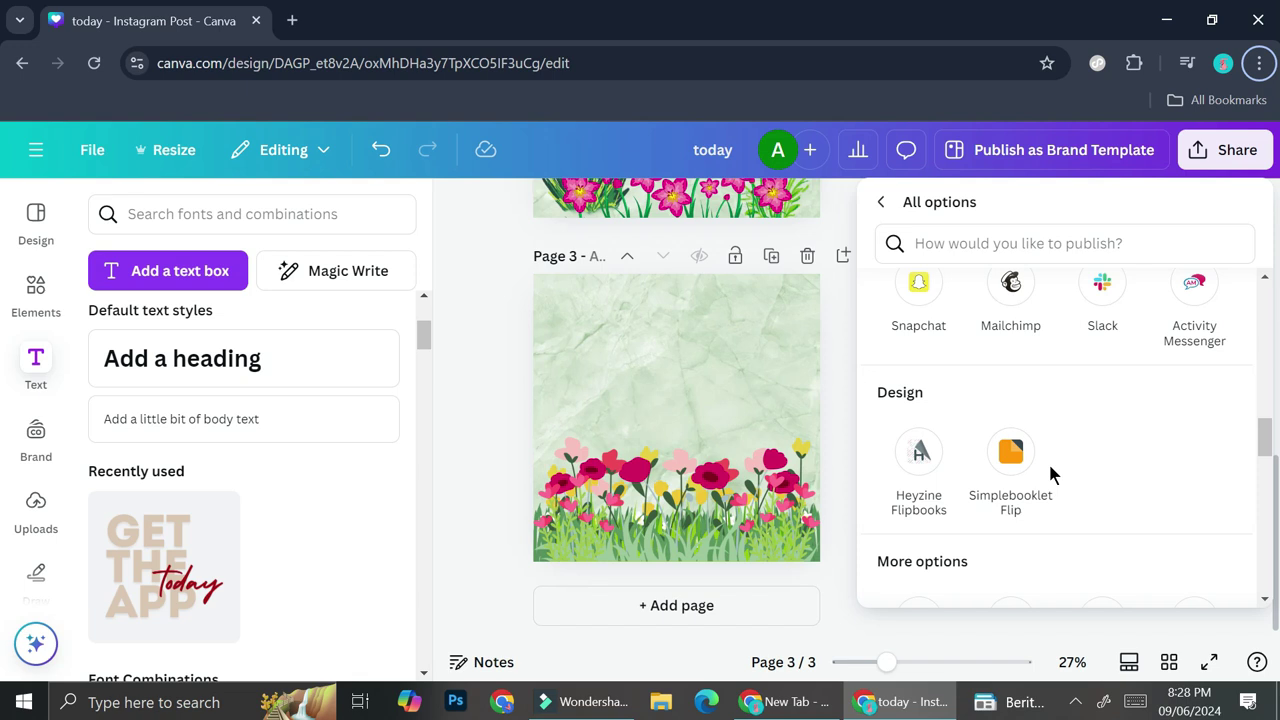
pyautogui.click(1008, 470)
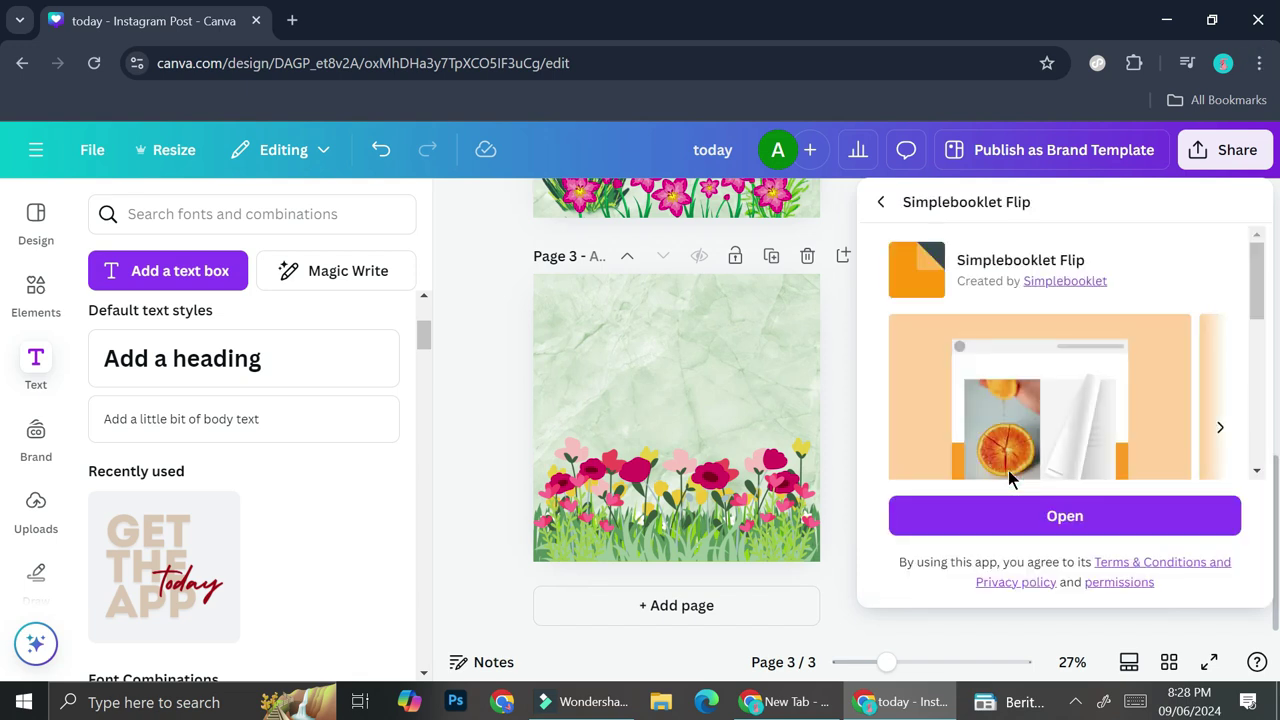
# Launch Simplebooklet Flip and send all 3 pages to Simplebooklet
pyautogui.click(1000, 532)
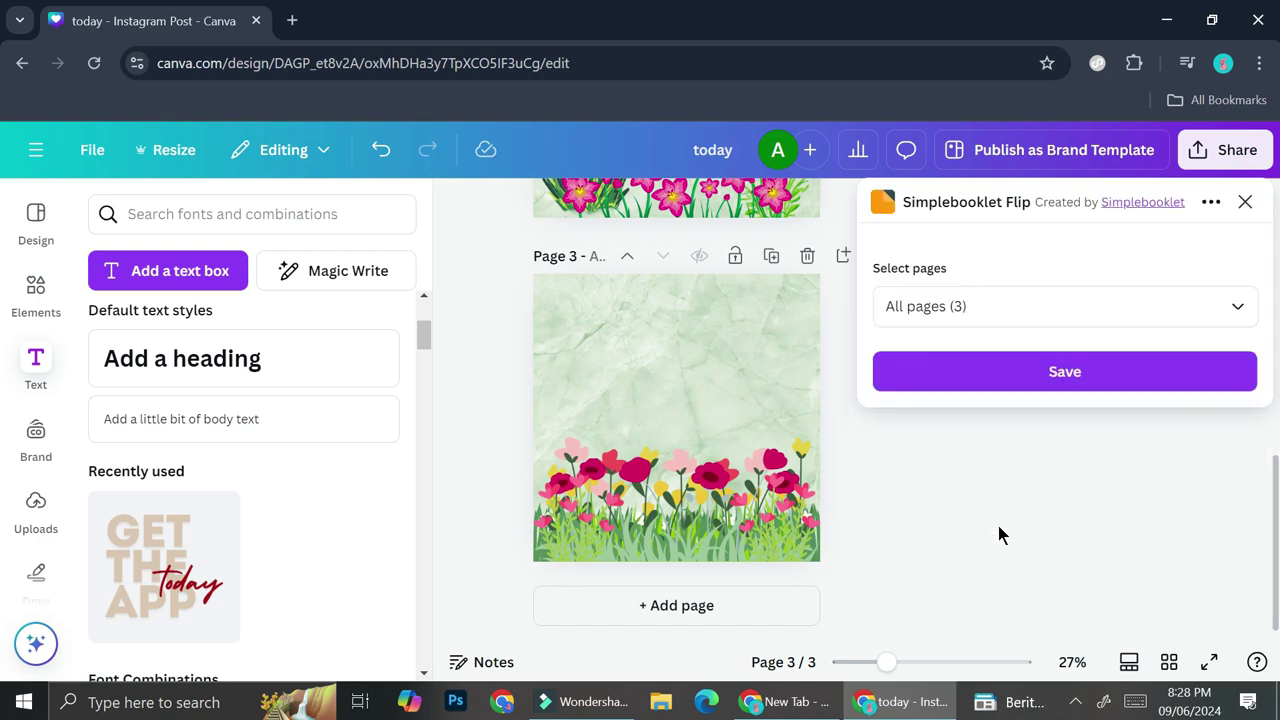
pyautogui.click(1032, 374)
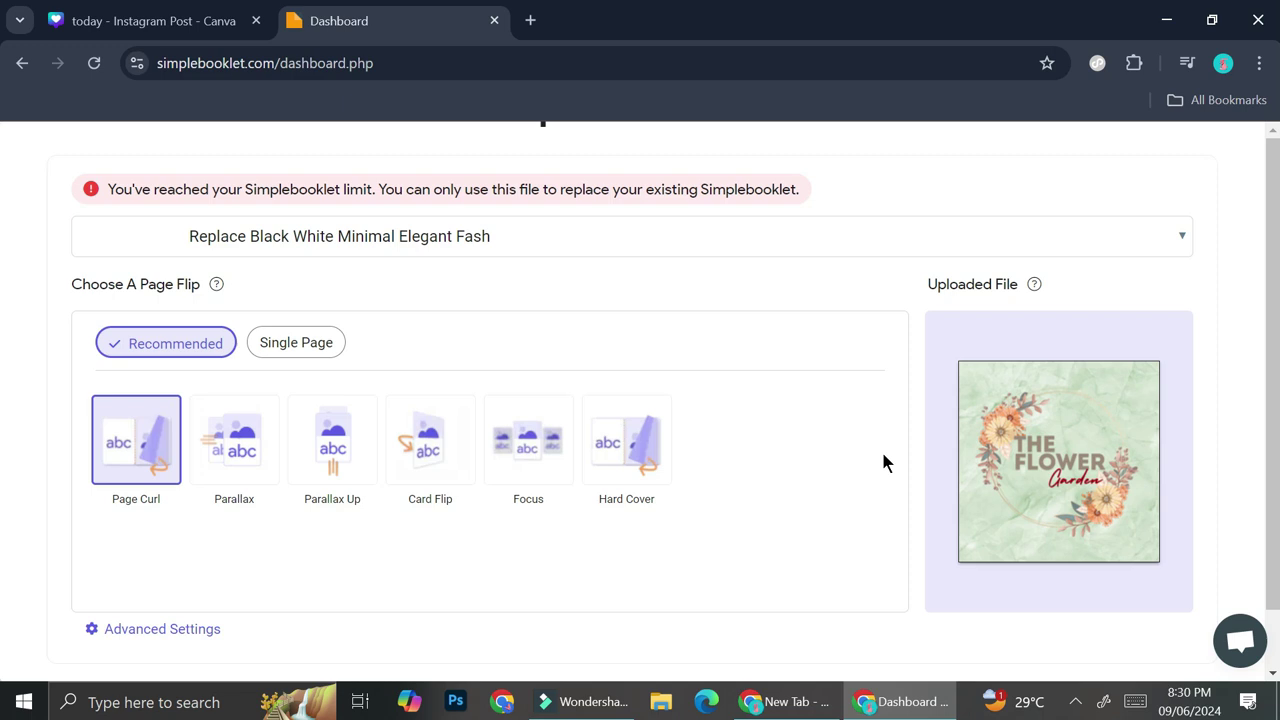
# Convert the upload into a flipbook using the Page Curl flip style
pyautogui.scroll(-1, 882, 462)
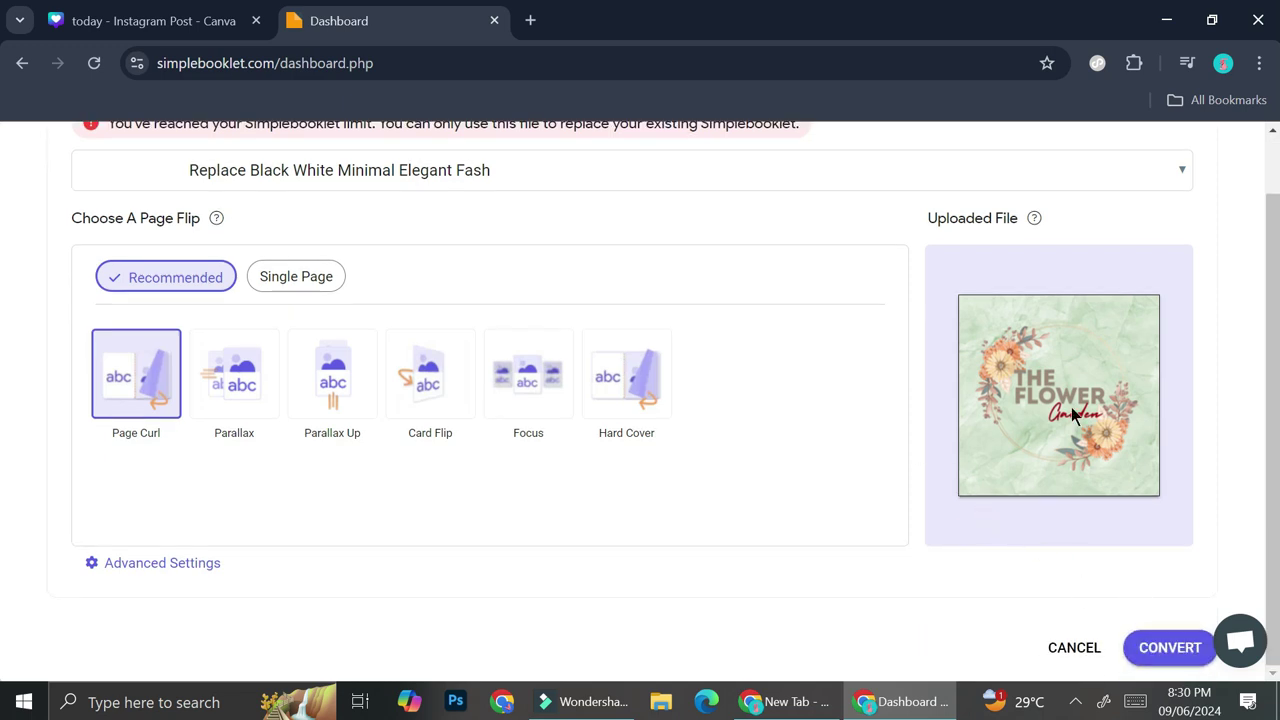
pyautogui.click(1166, 650)
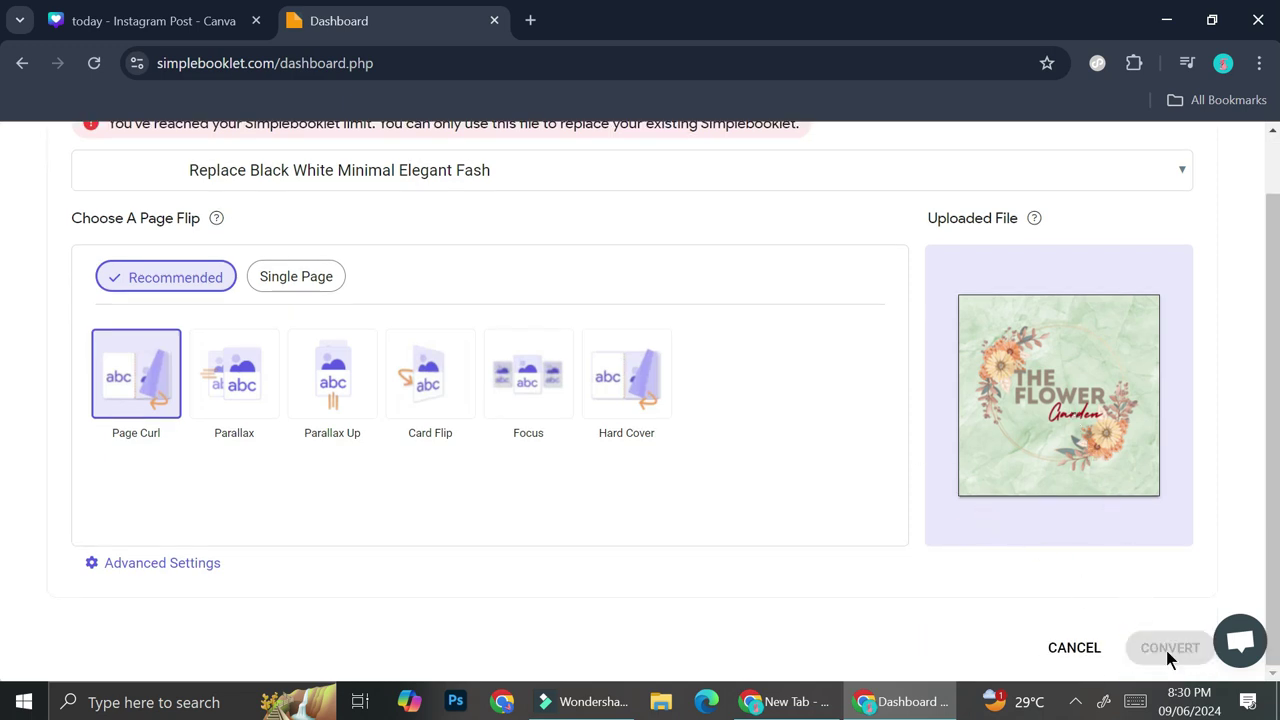
# Flip the preview between The Flower Garden cover and the flower spread, ending on the spread
pyautogui.click(55, 462)
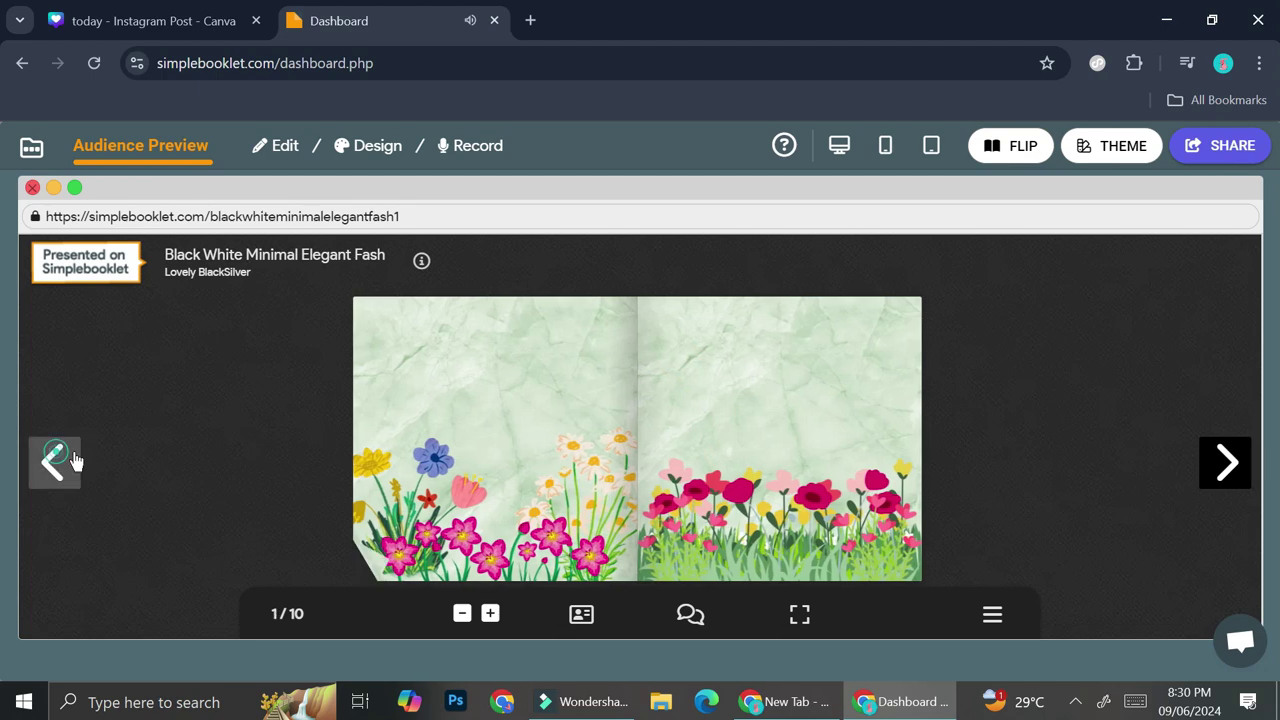
pyautogui.click(1234, 484)
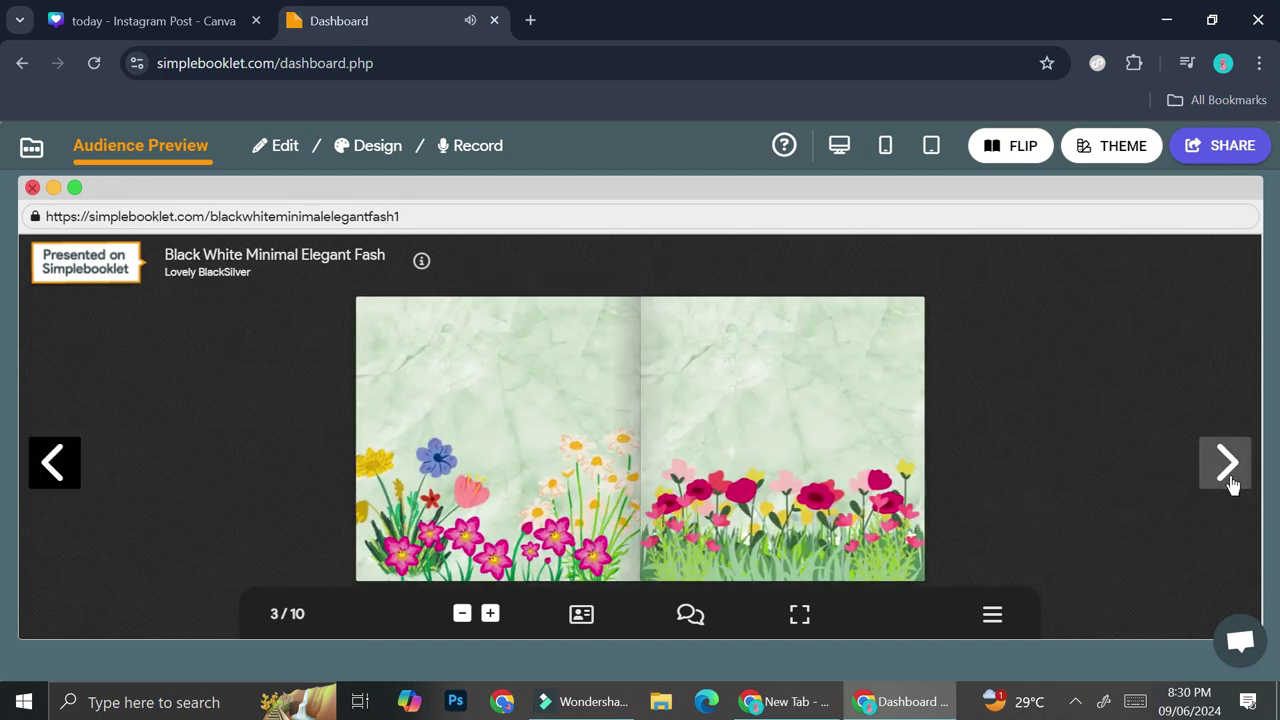
pyautogui.click(45, 468)
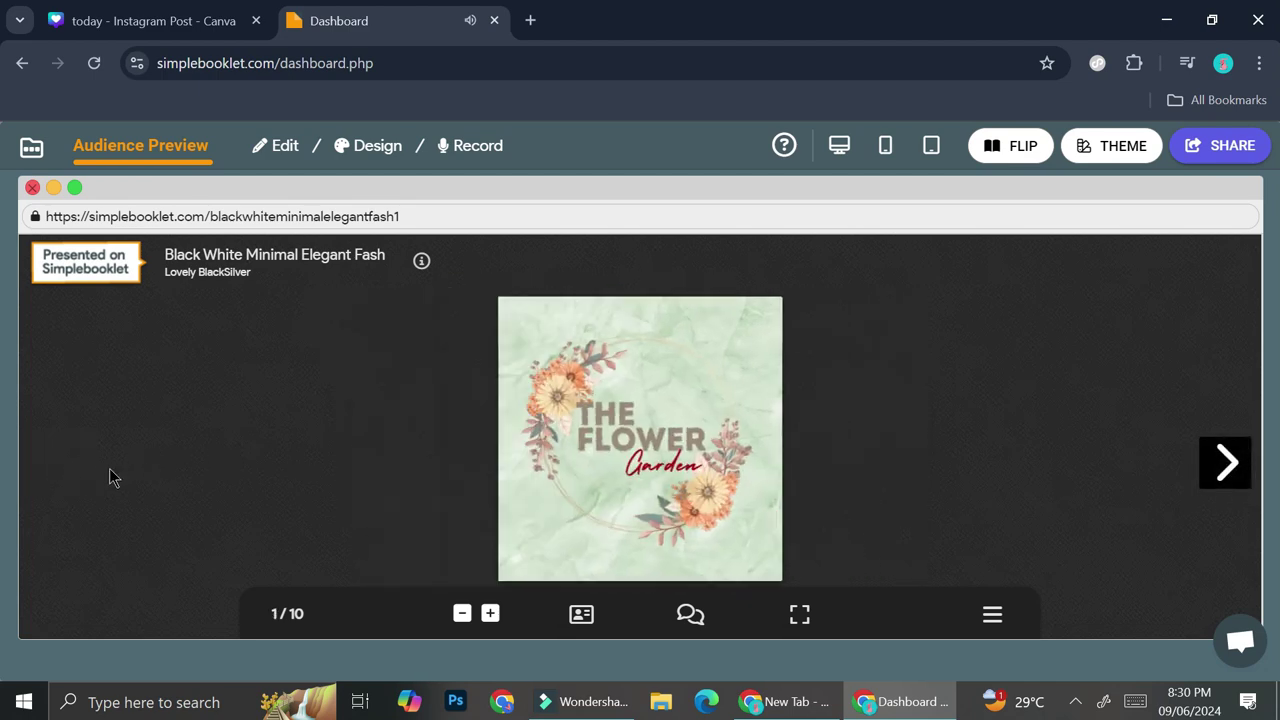
pyautogui.click(1223, 463)
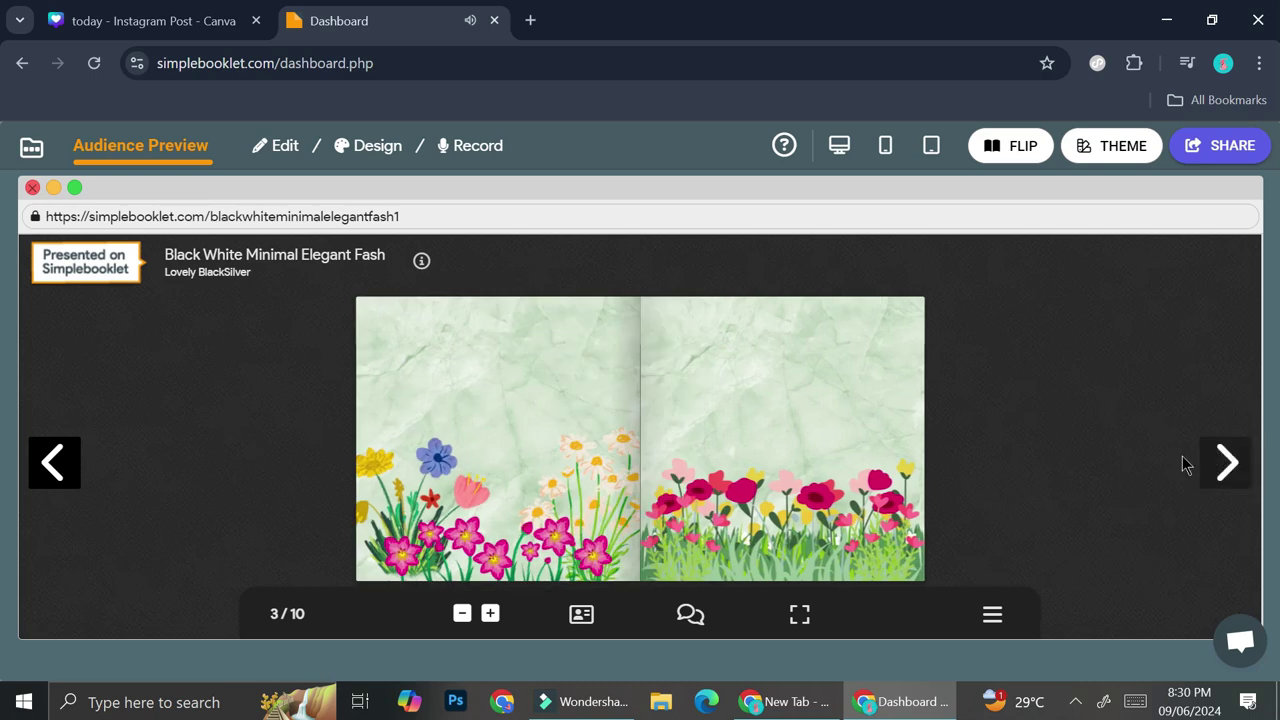
pyautogui.click(1223, 463)
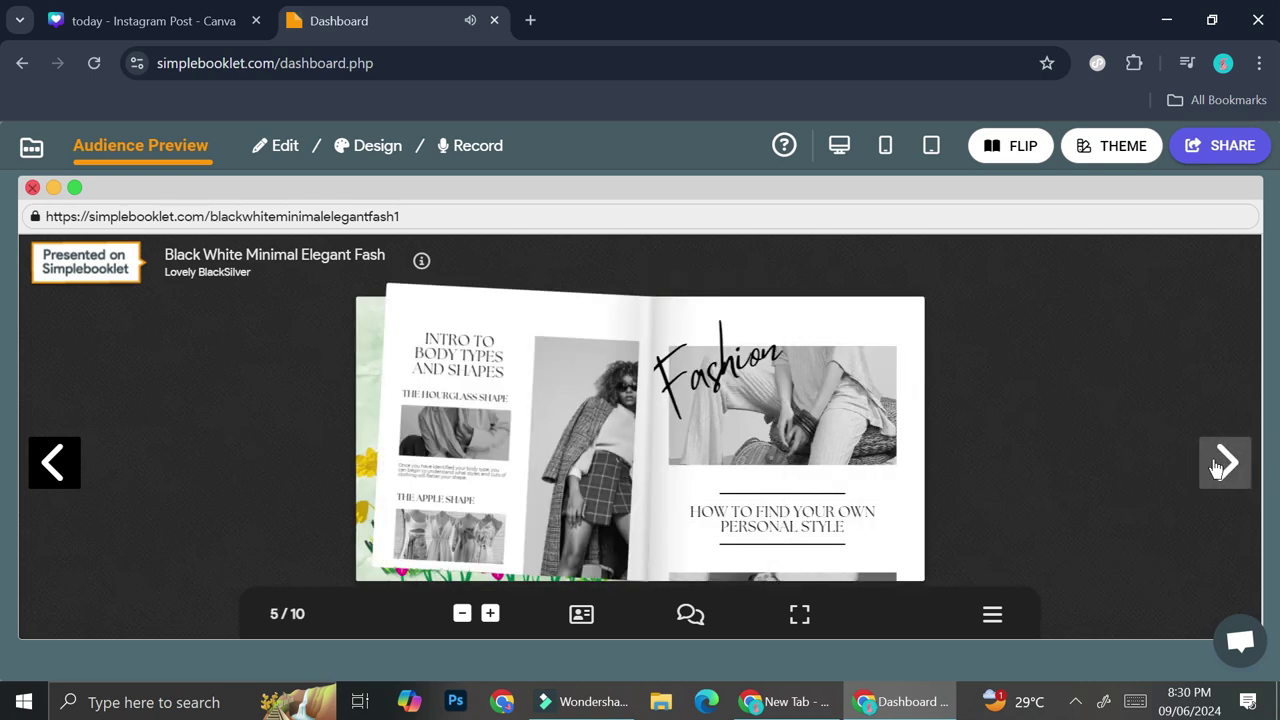
pyautogui.click(70, 459)
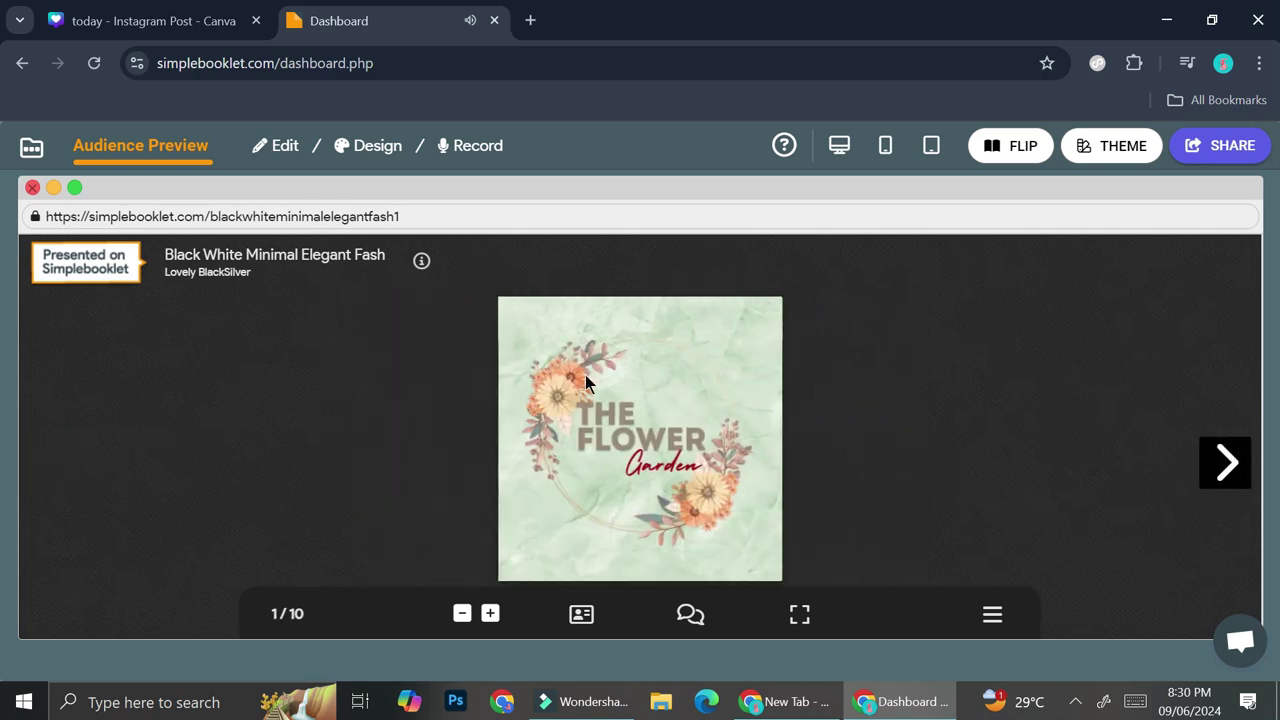
pyautogui.click(1234, 472)
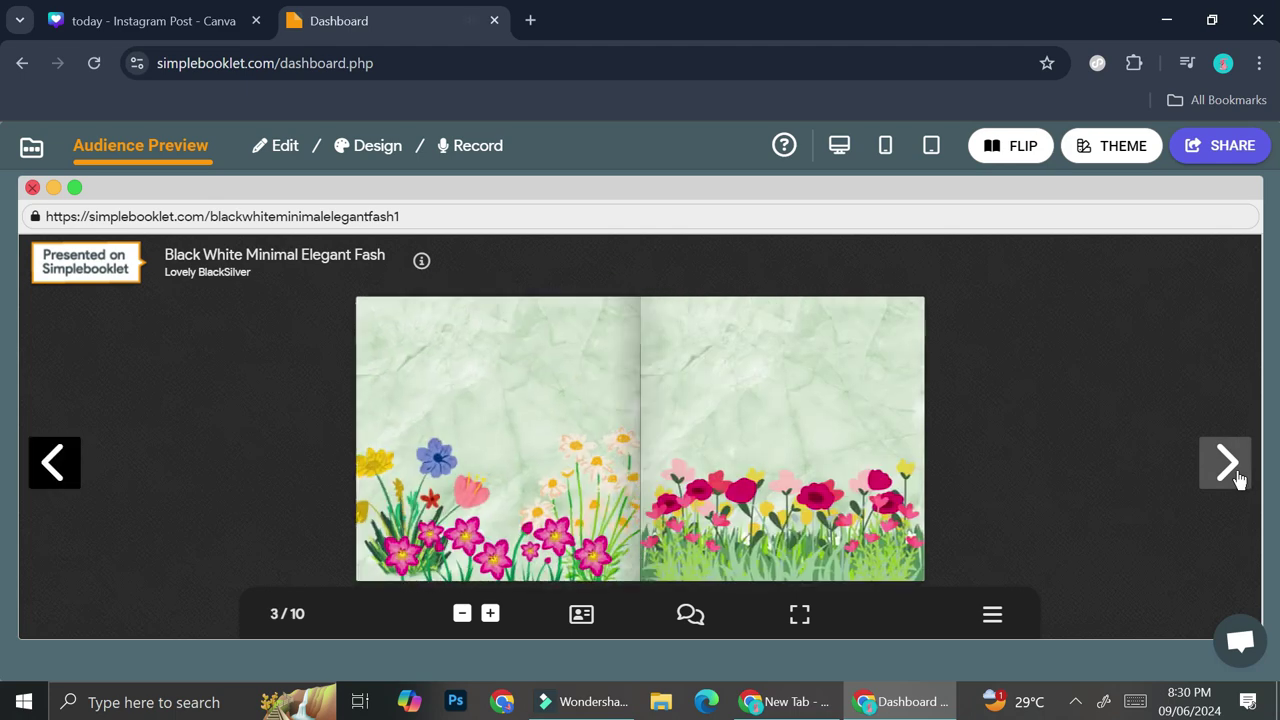
pyautogui.click(73, 473)
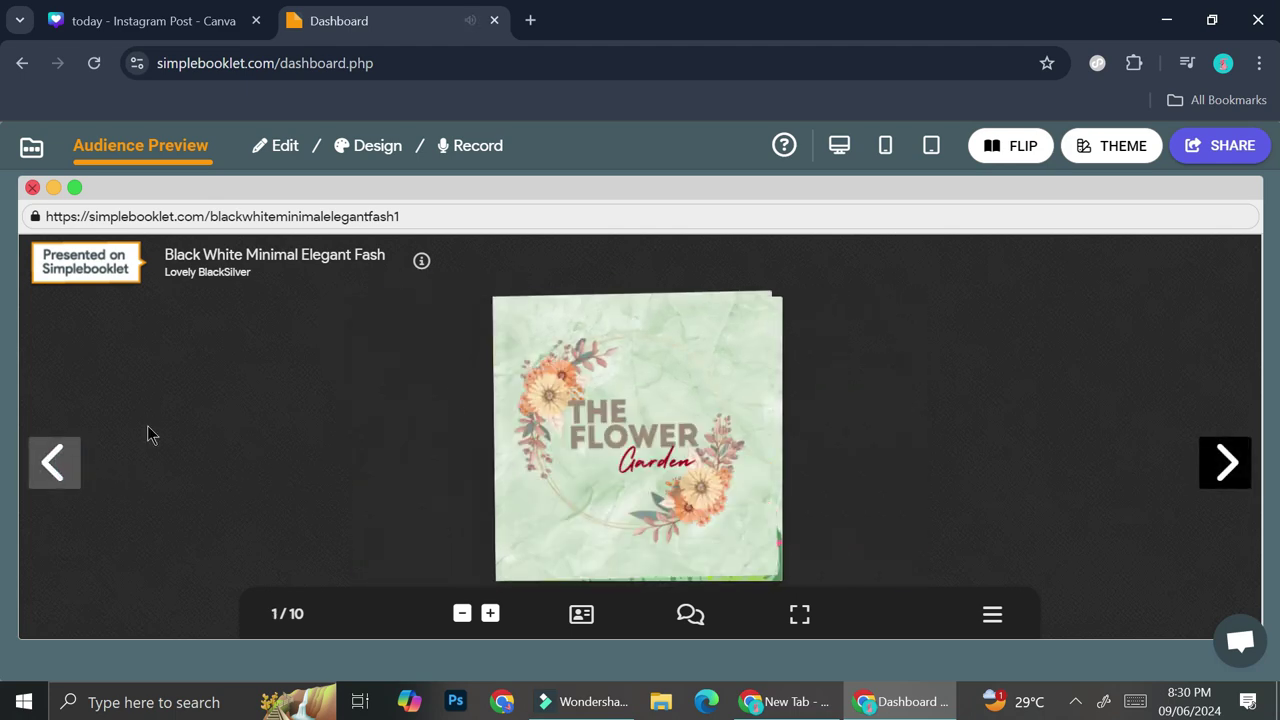
pyautogui.click(1230, 464)
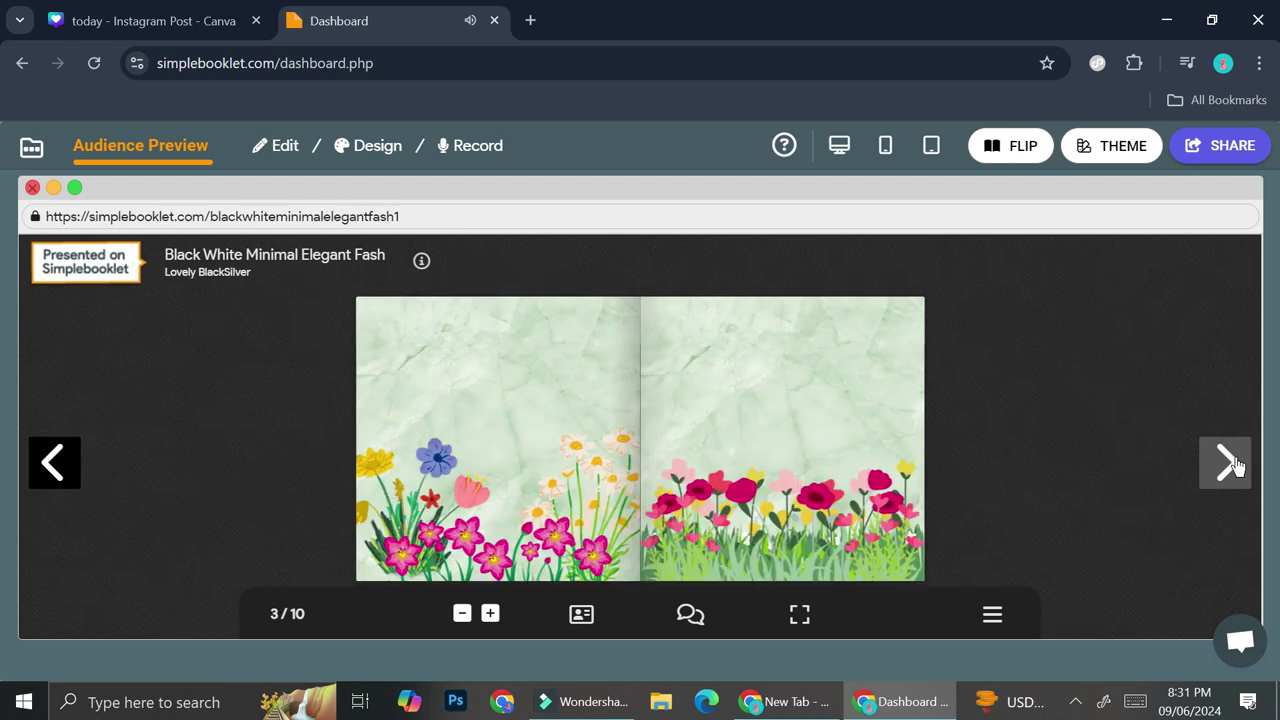